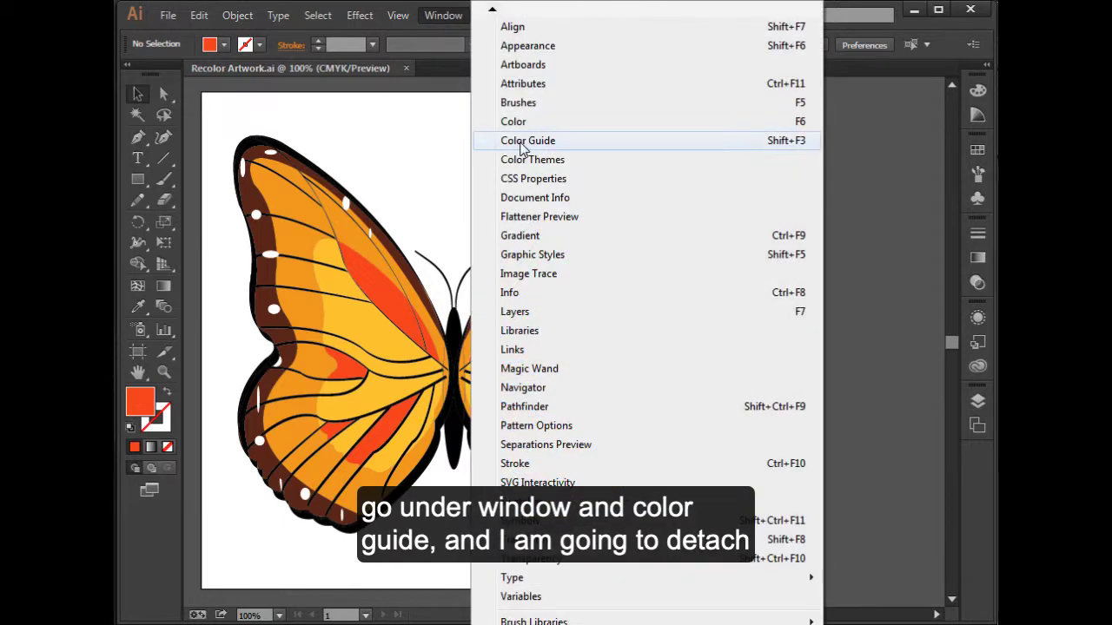
- Display the Color Guide as a floating panel beside the artboard and collapse the Color panel
click(549, 147)
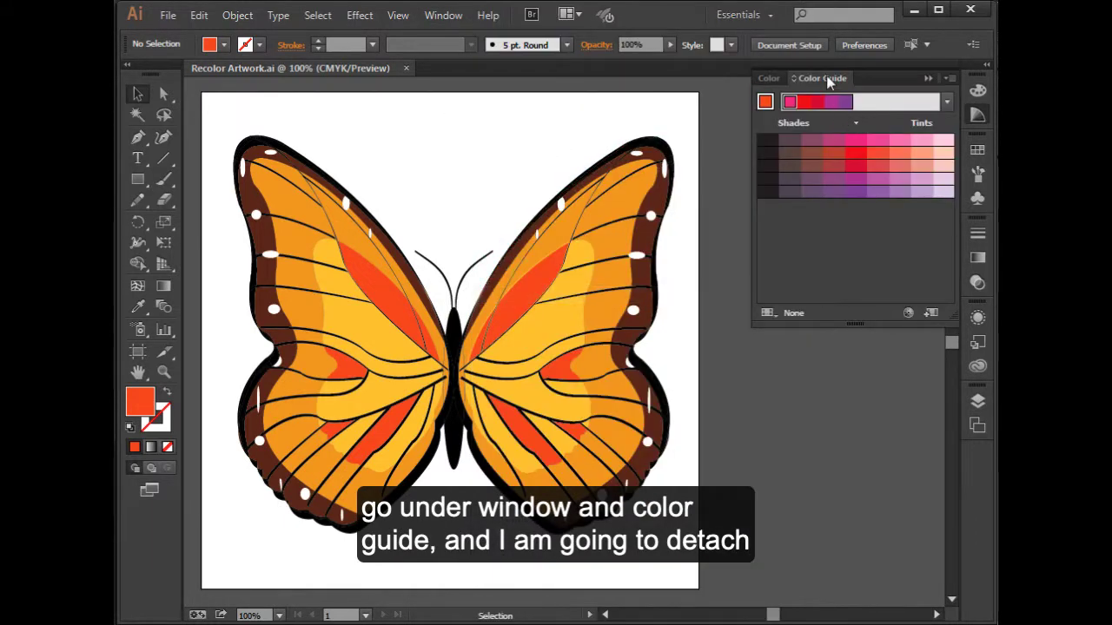
drag(813, 78, 750, 164)
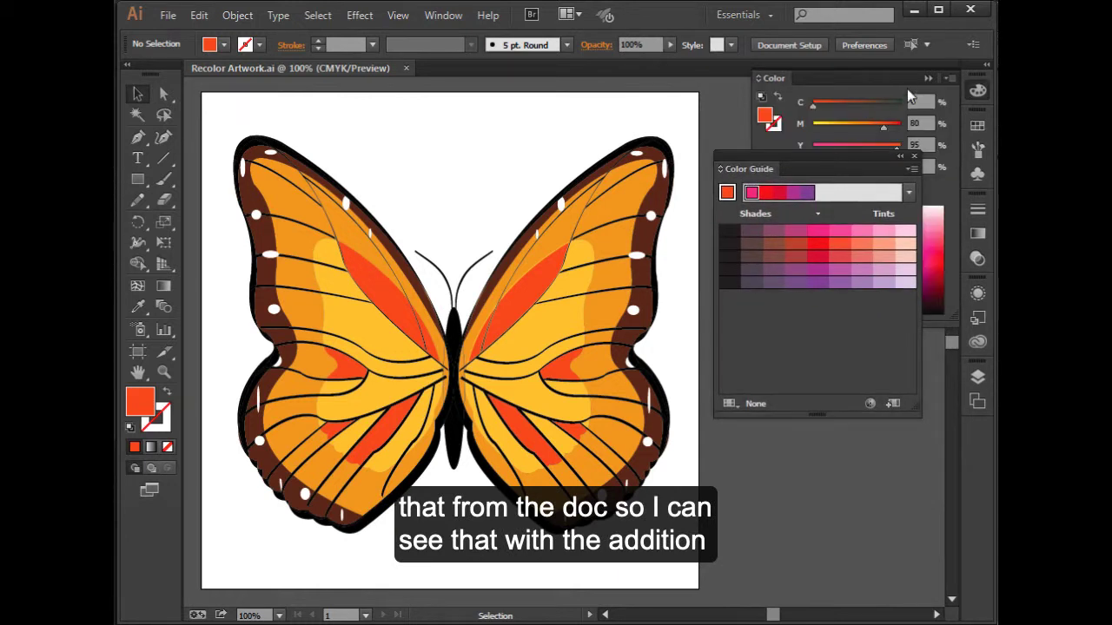
drag(839, 161, 846, 335)
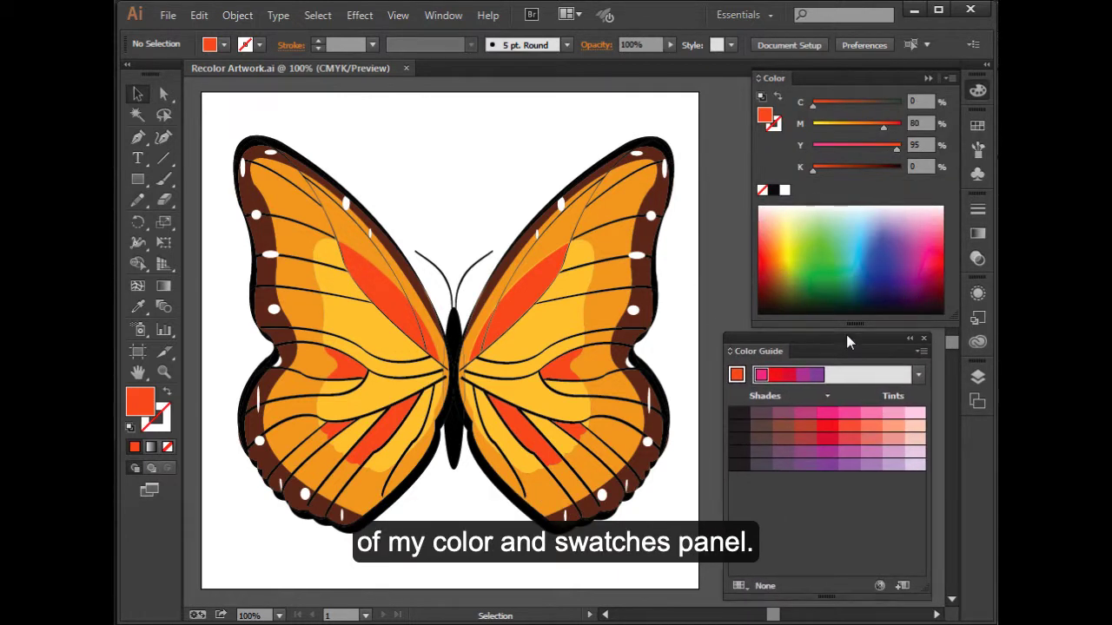
click(931, 77)
drag(829, 336, 824, 289)
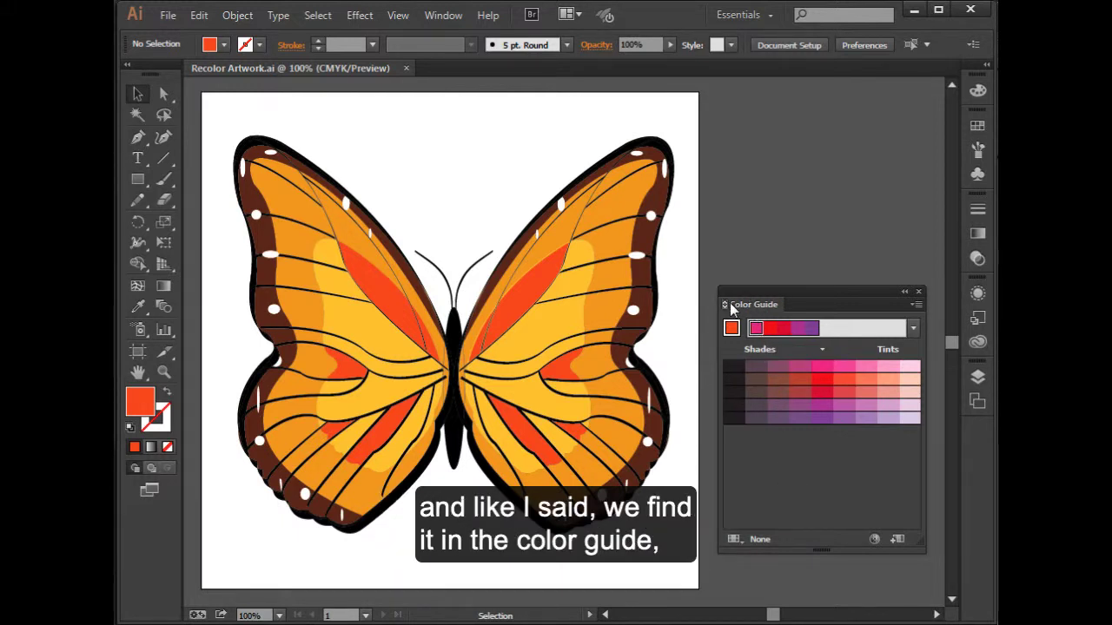
click(875, 538)
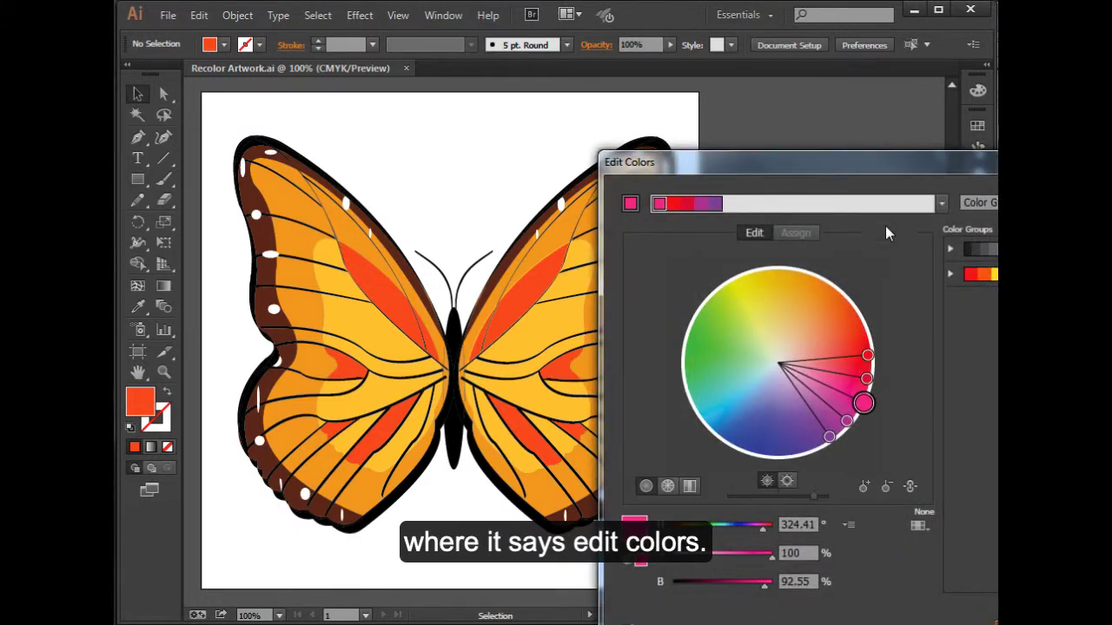
drag(907, 170, 588, 62)
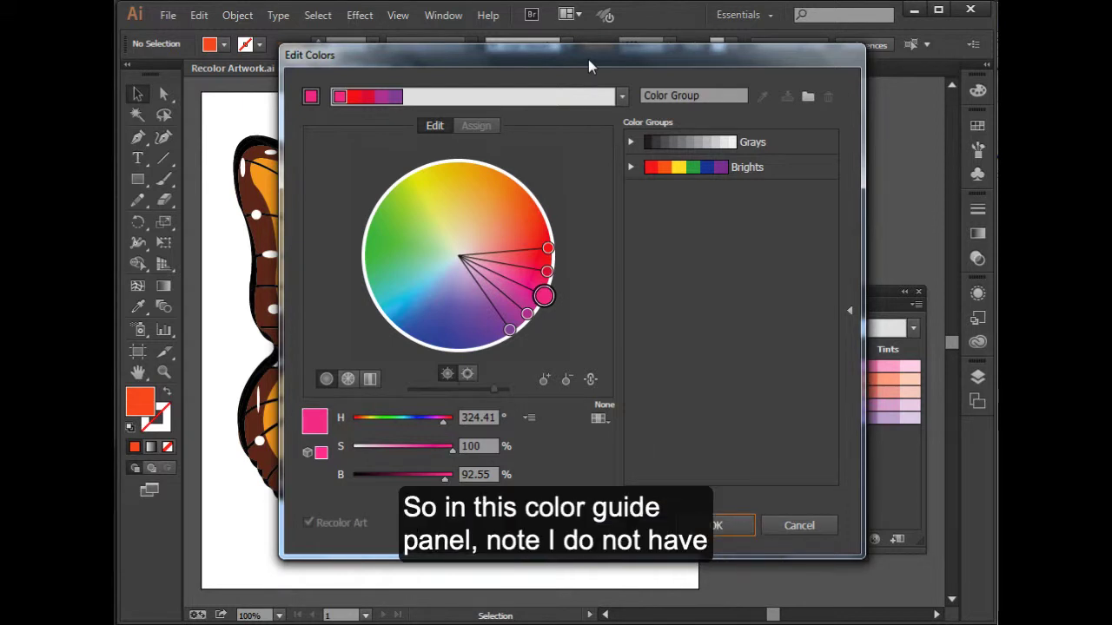
drag(588, 59, 502, 60)
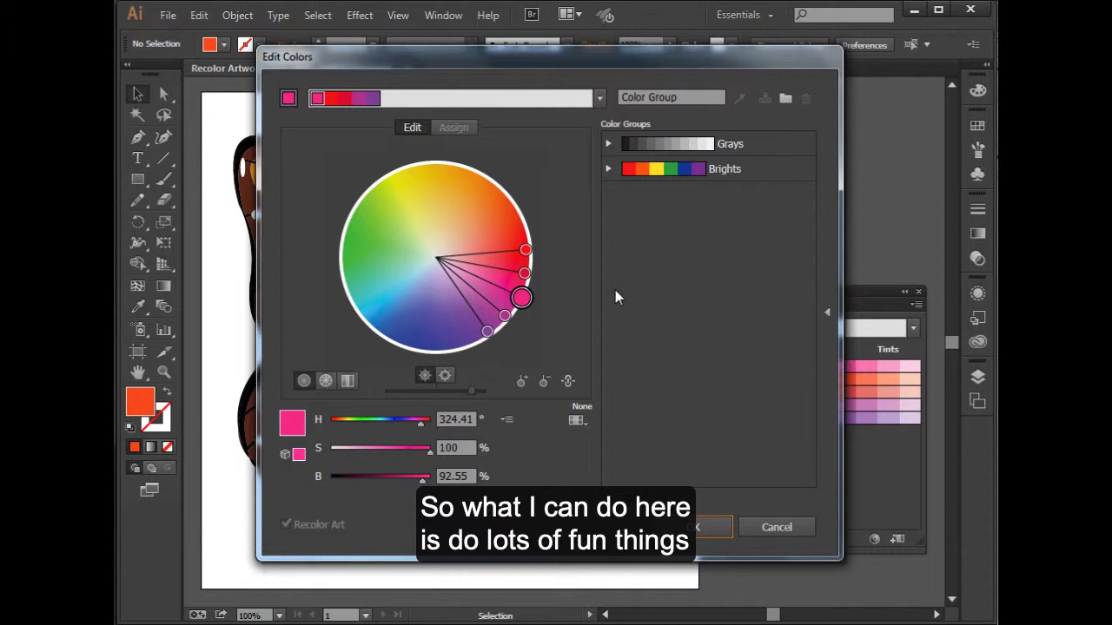
drag(573, 58, 545, 73)
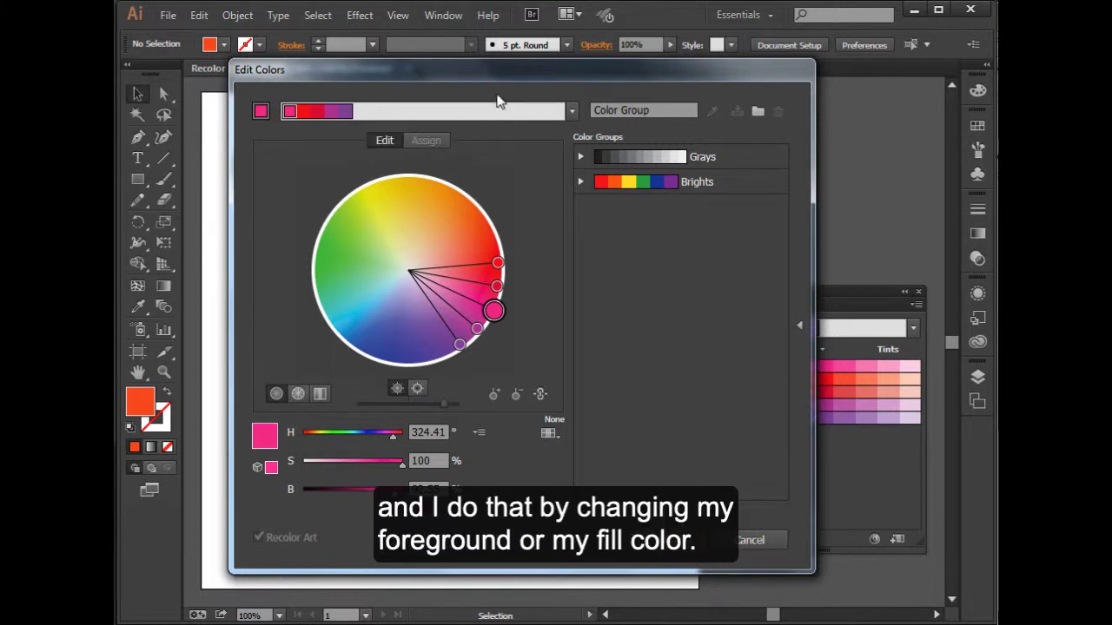
click(144, 400)
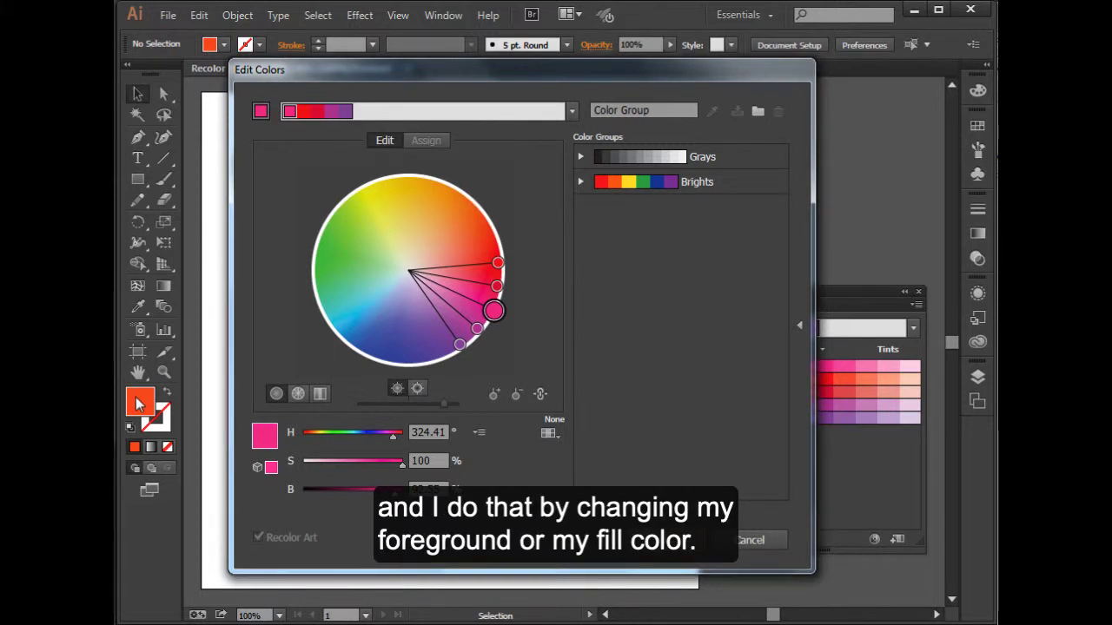
click(742, 539)
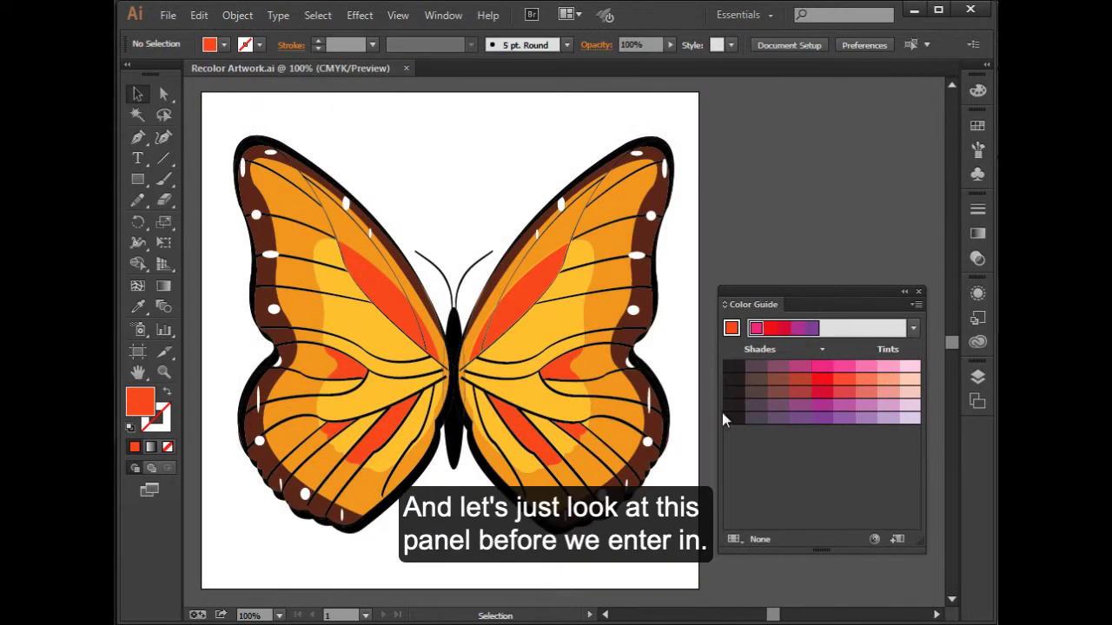
- Detach the Swatches panel, collapse the leftover Symbols group, and place the shortened Swatches panel directly above the Color Guide
click(977, 125)
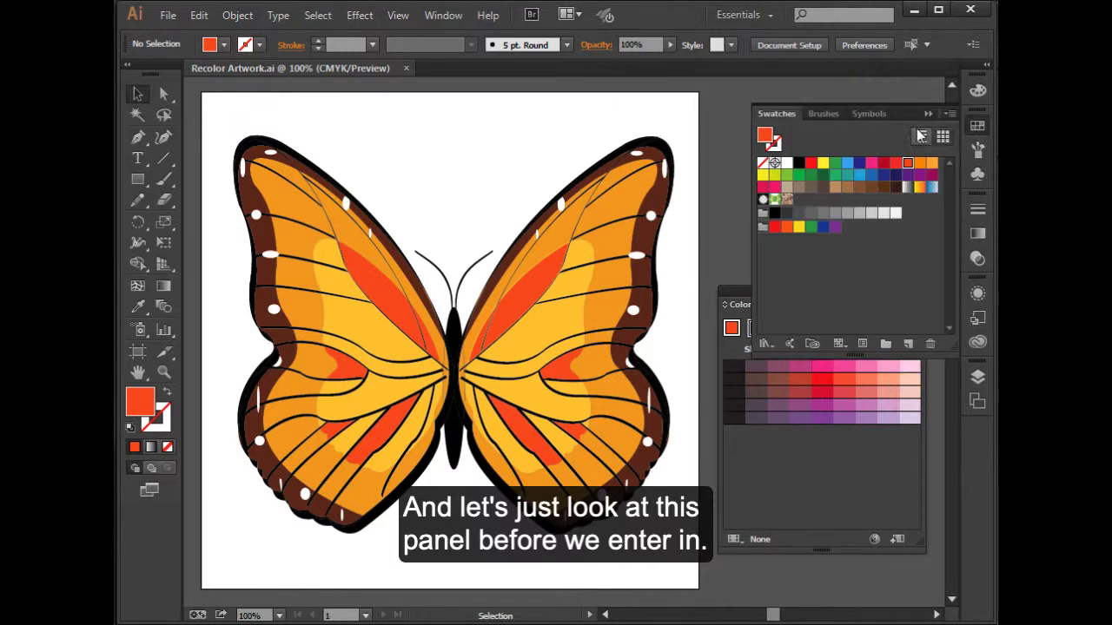
drag(776, 113, 761, 96)
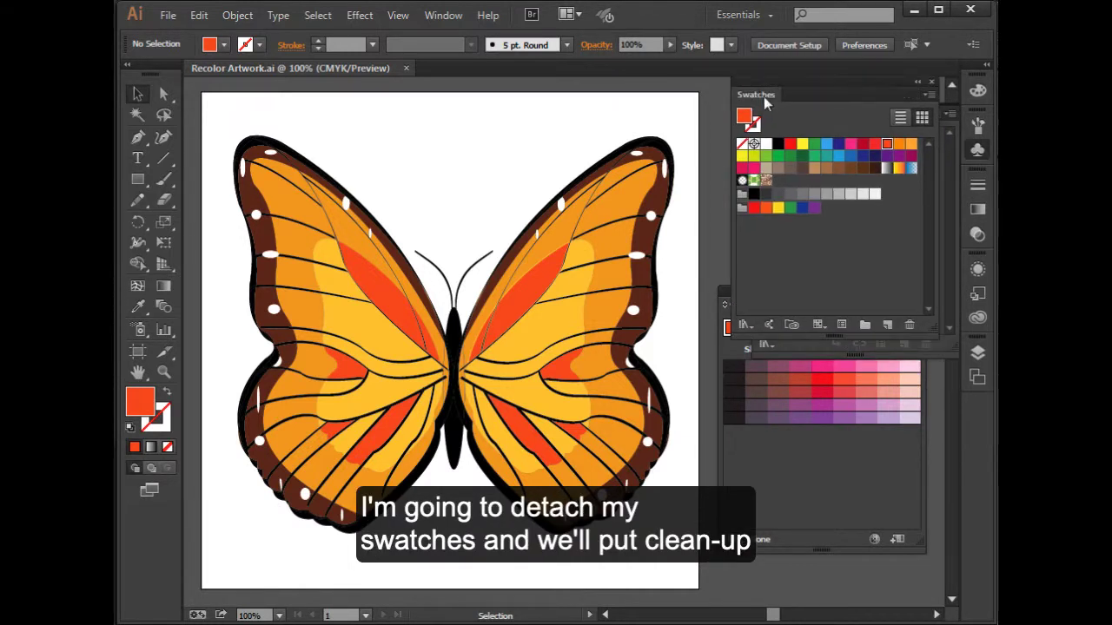
drag(894, 81, 720, 114)
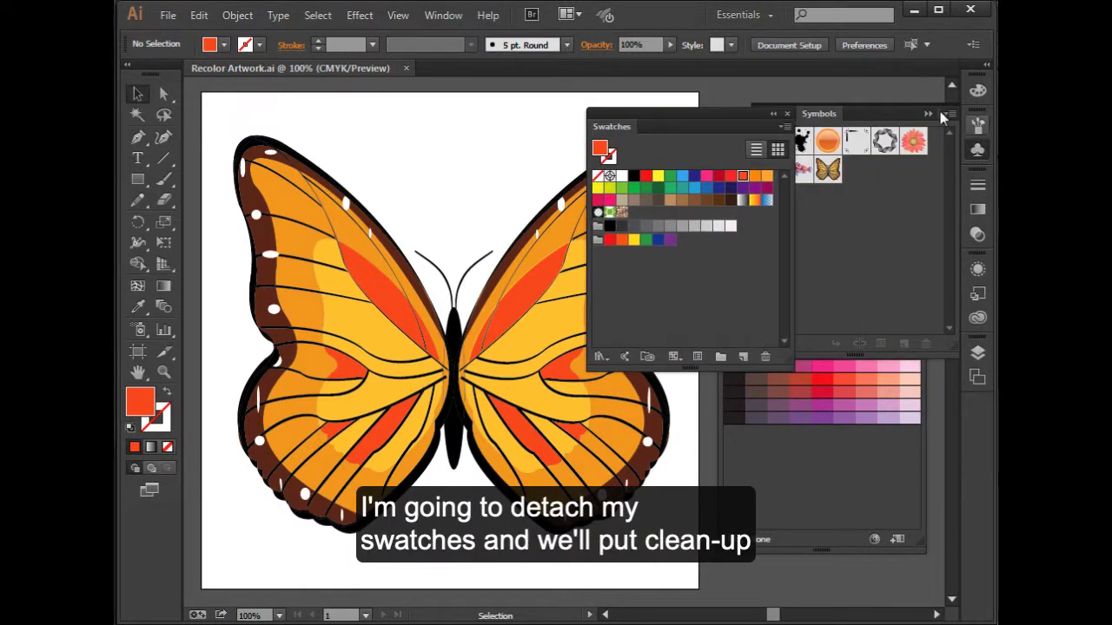
click(923, 114)
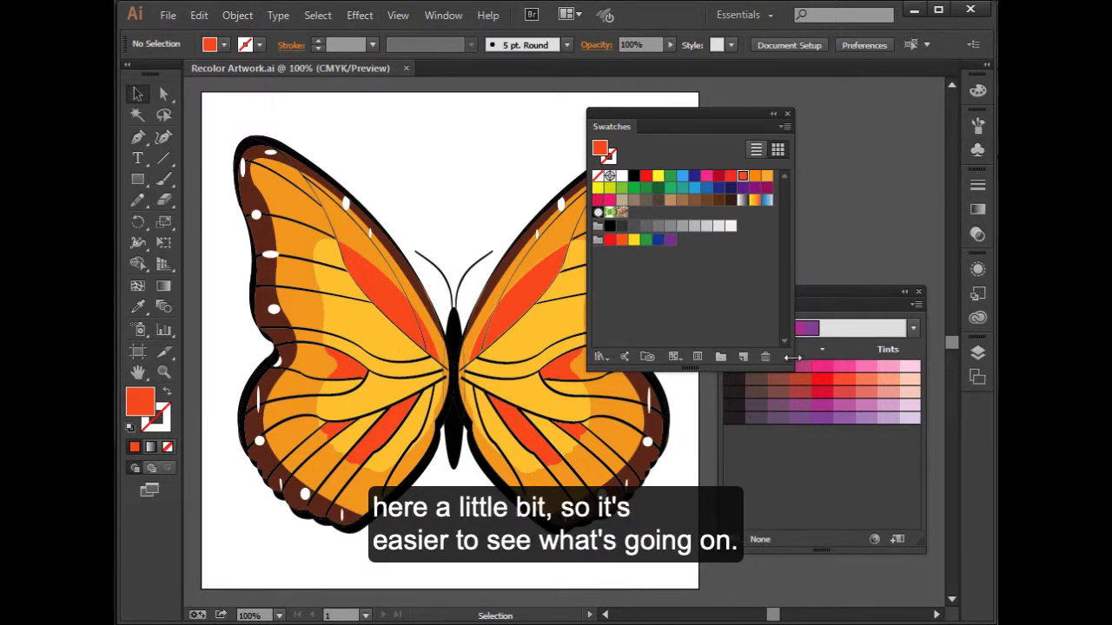
drag(791, 364, 803, 300)
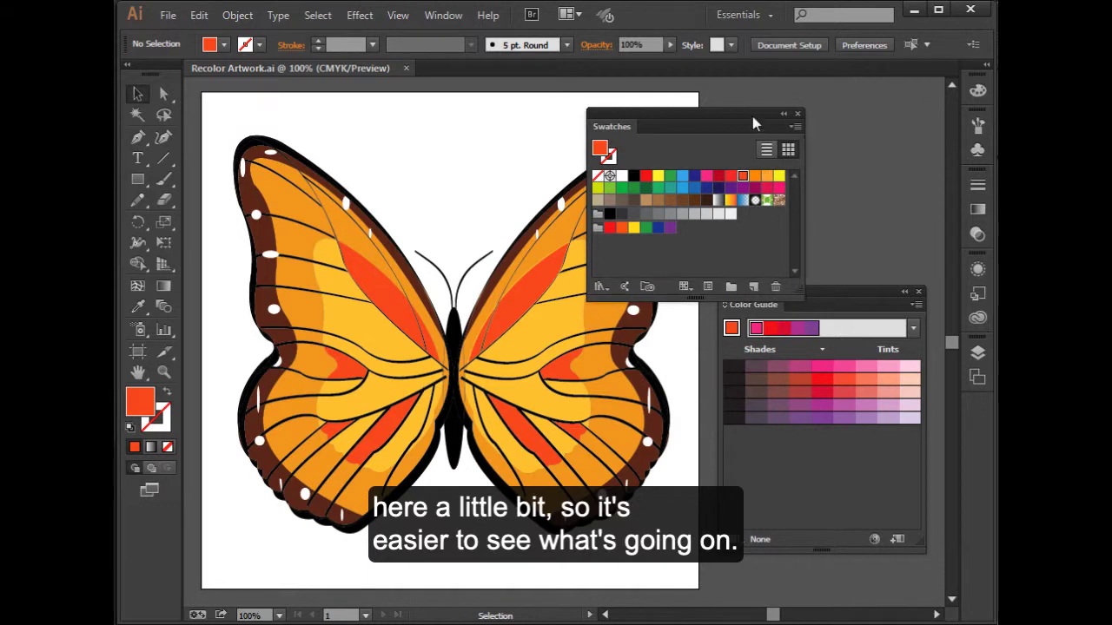
drag(733, 114, 861, 92)
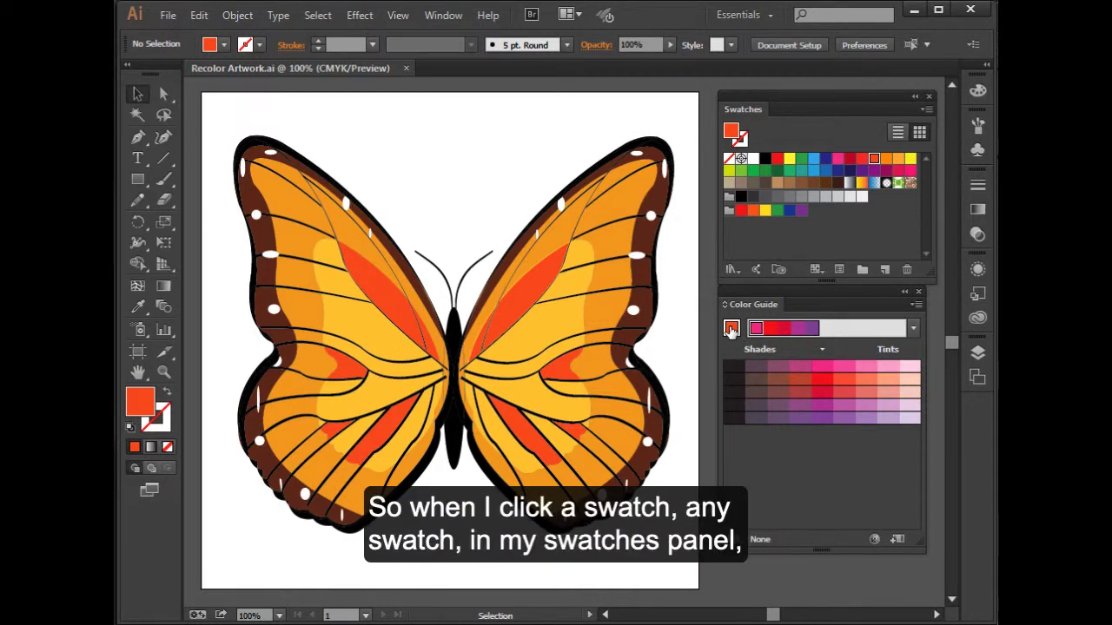
- Set the fill to the bright pink swatch, review the Color Guide's harmony rules and choose Analogous
click(836, 160)
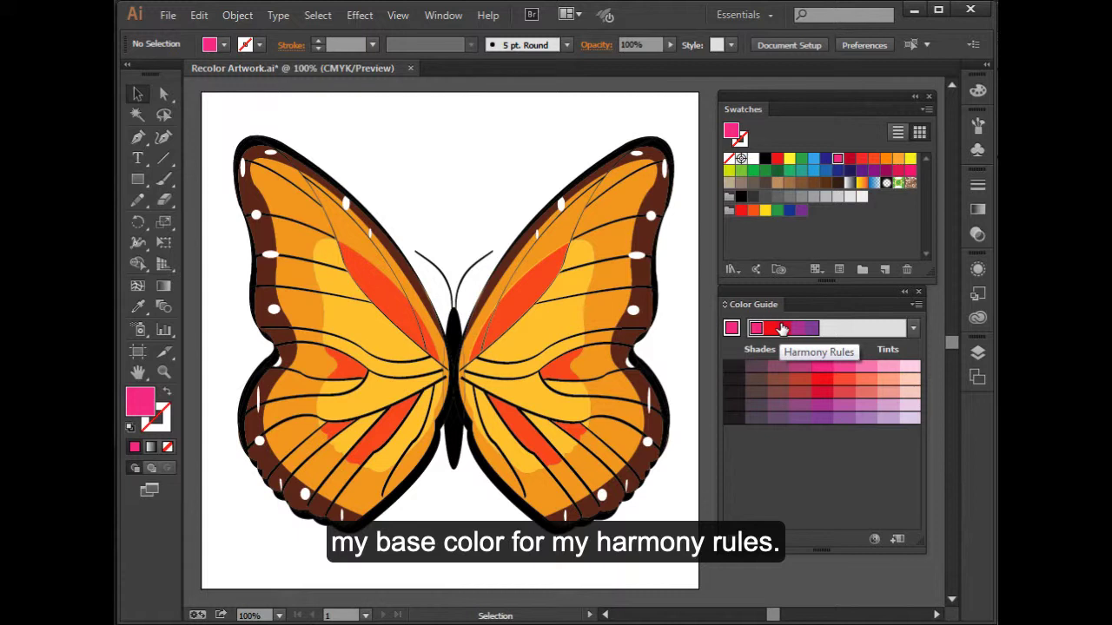
click(913, 329)
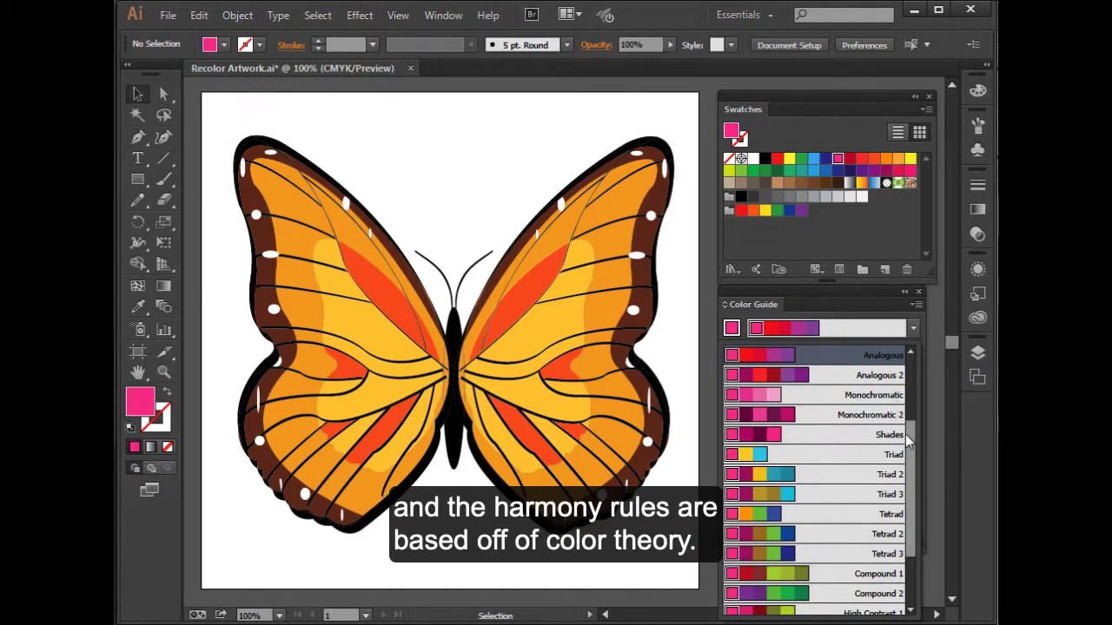
drag(910, 434, 919, 367)
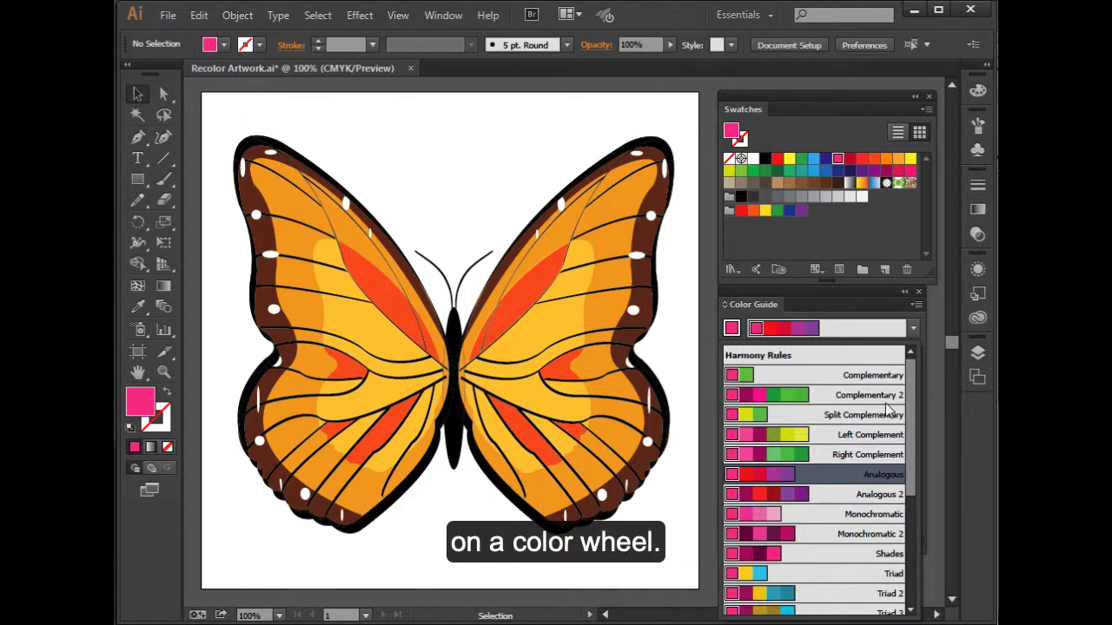
drag(912, 428, 912, 463)
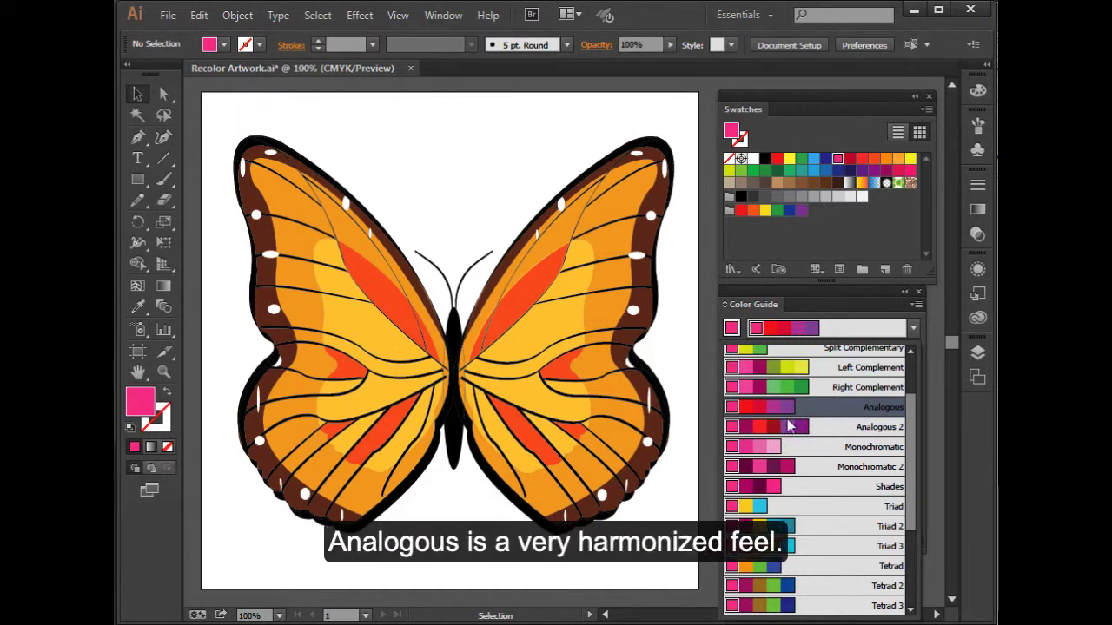
scroll(910, 451, down, 2)
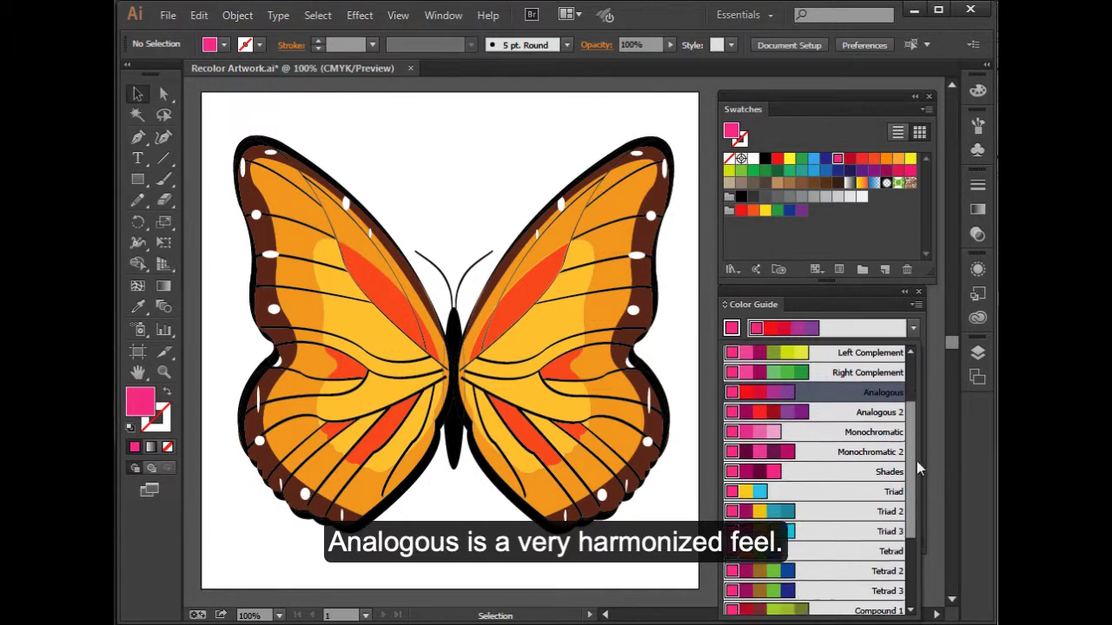
scroll(921, 477, down, 1)
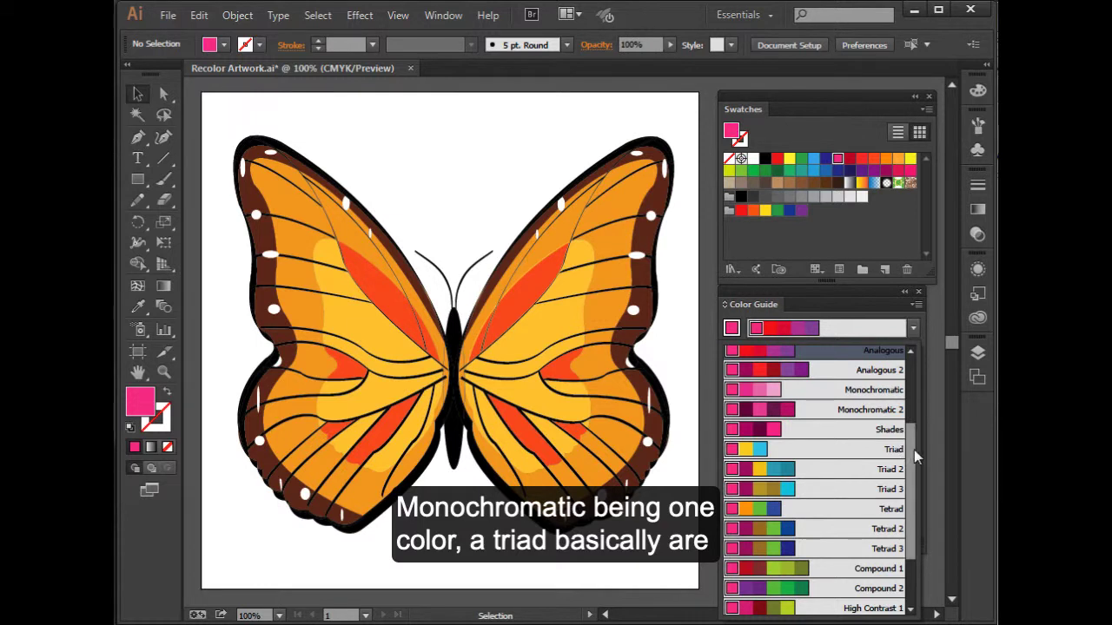
drag(913, 454, 916, 472)
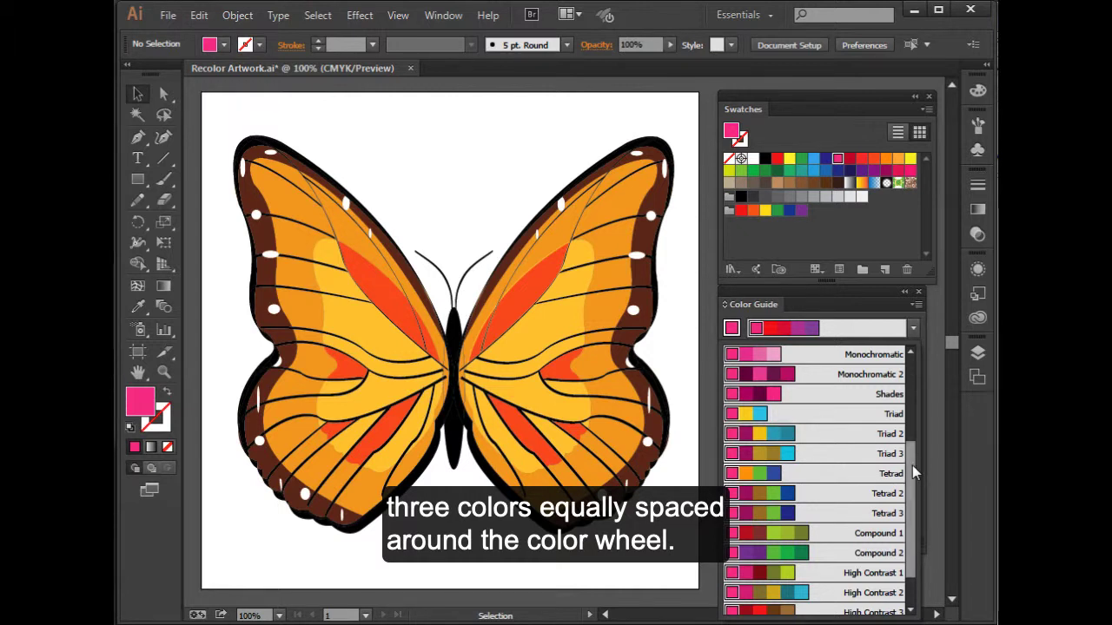
drag(912, 465, 912, 488)
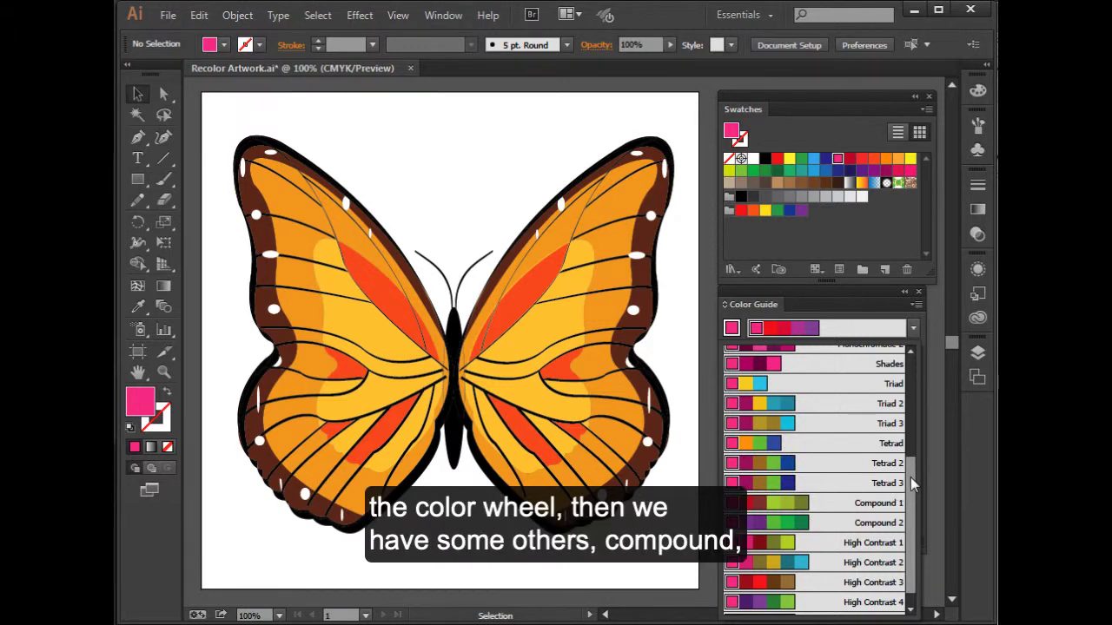
drag(910, 476, 919, 512)
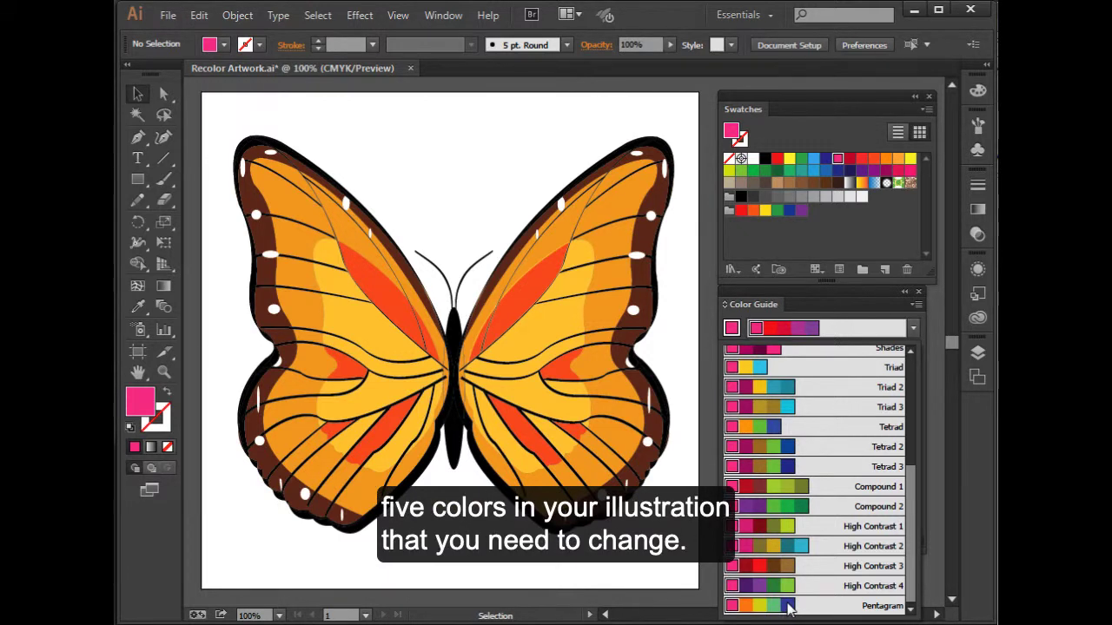
drag(910, 512, 918, 379)
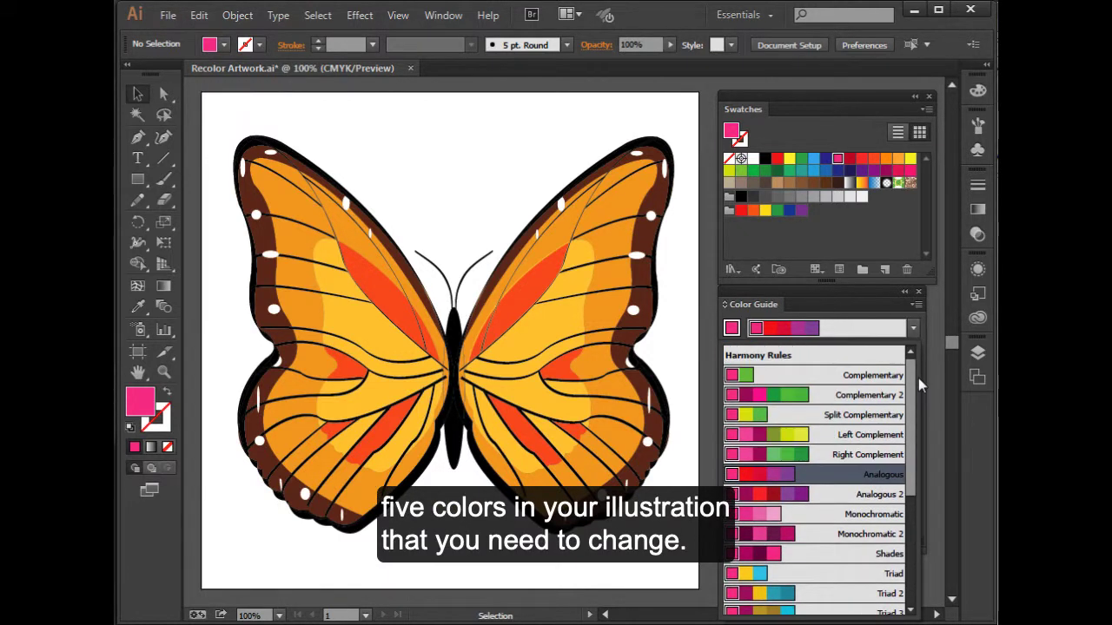
click(839, 483)
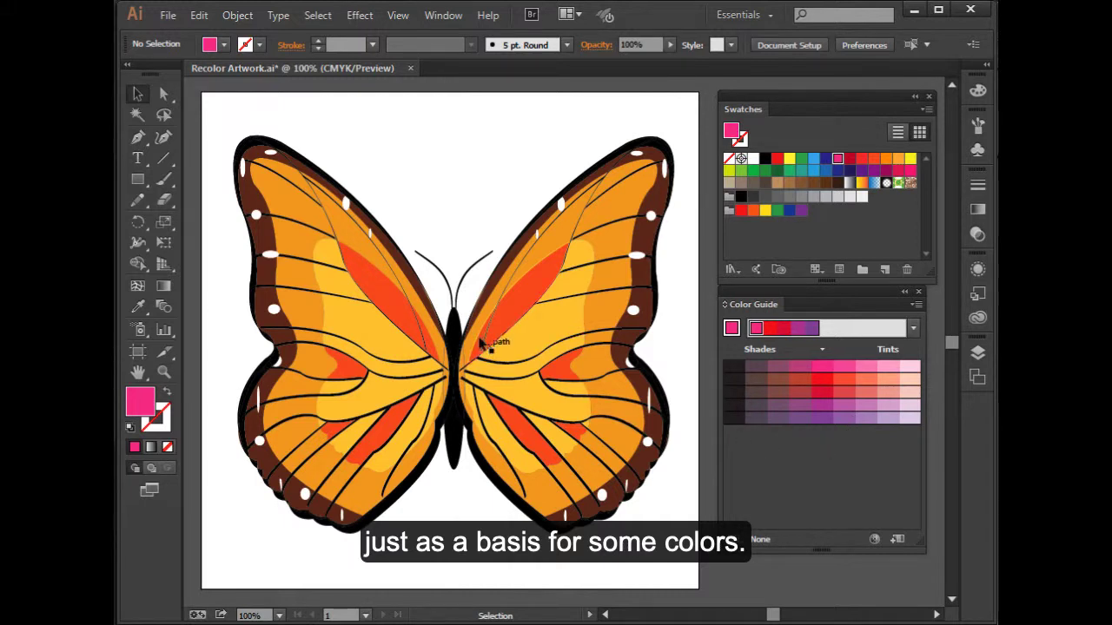
- Recolor the left upper wing's red-orange shape bright pink and the yellow shape below it light pink, using Color Guide variations
click(384, 291)
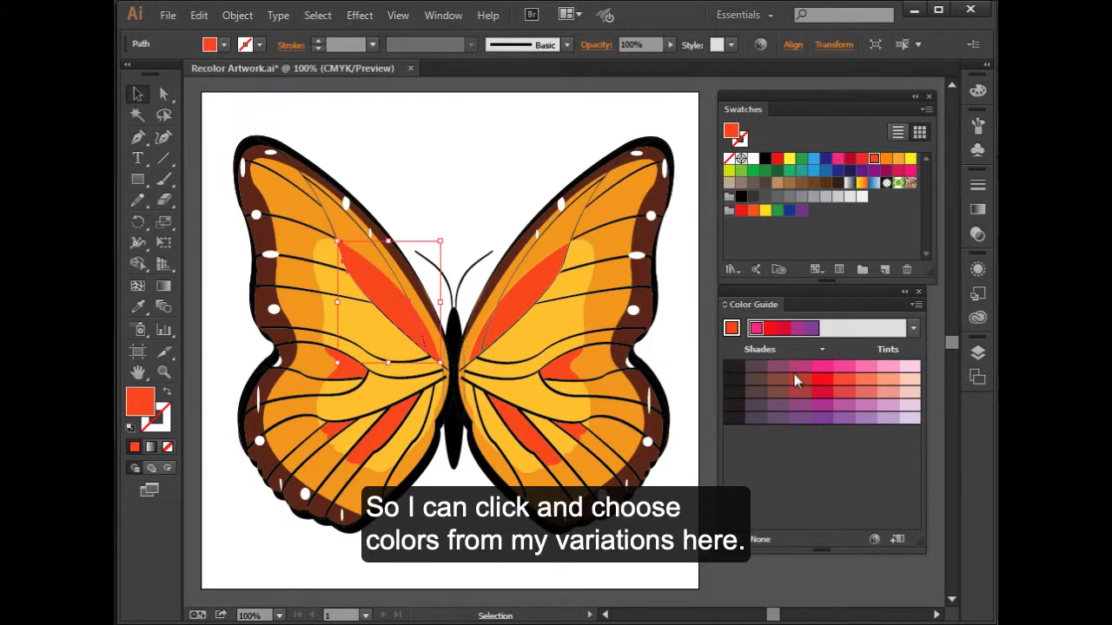
click(822, 366)
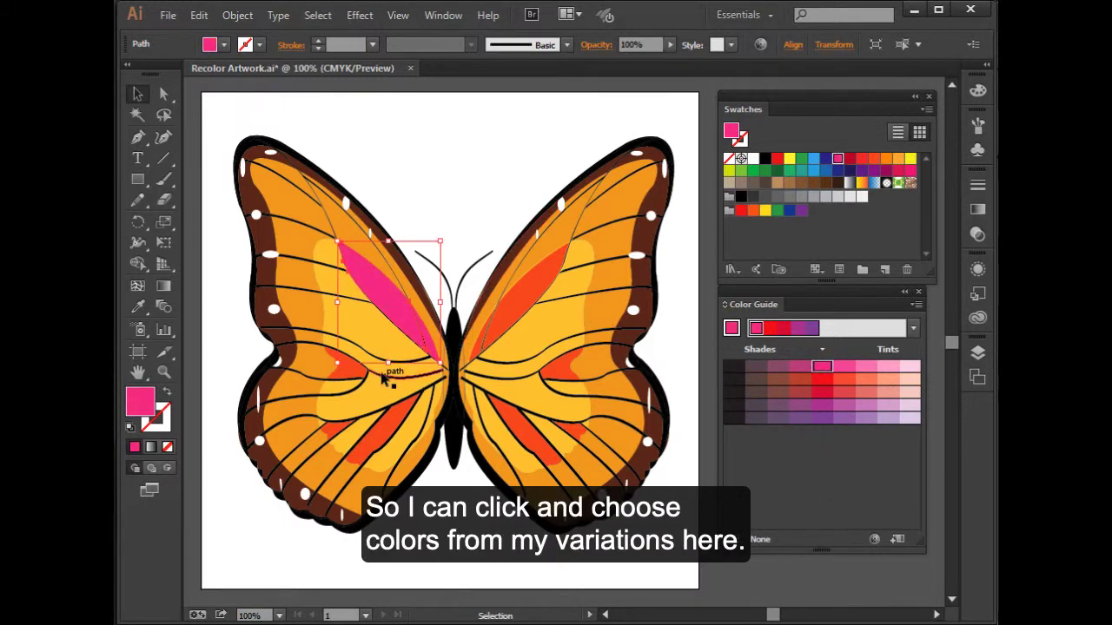
click(377, 333)
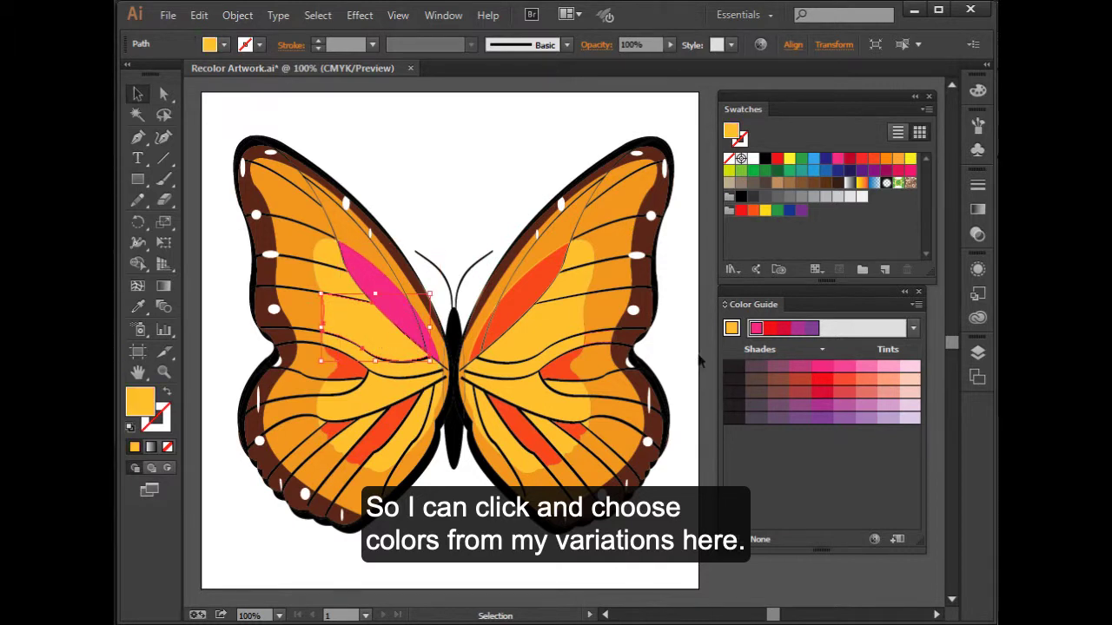
click(865, 368)
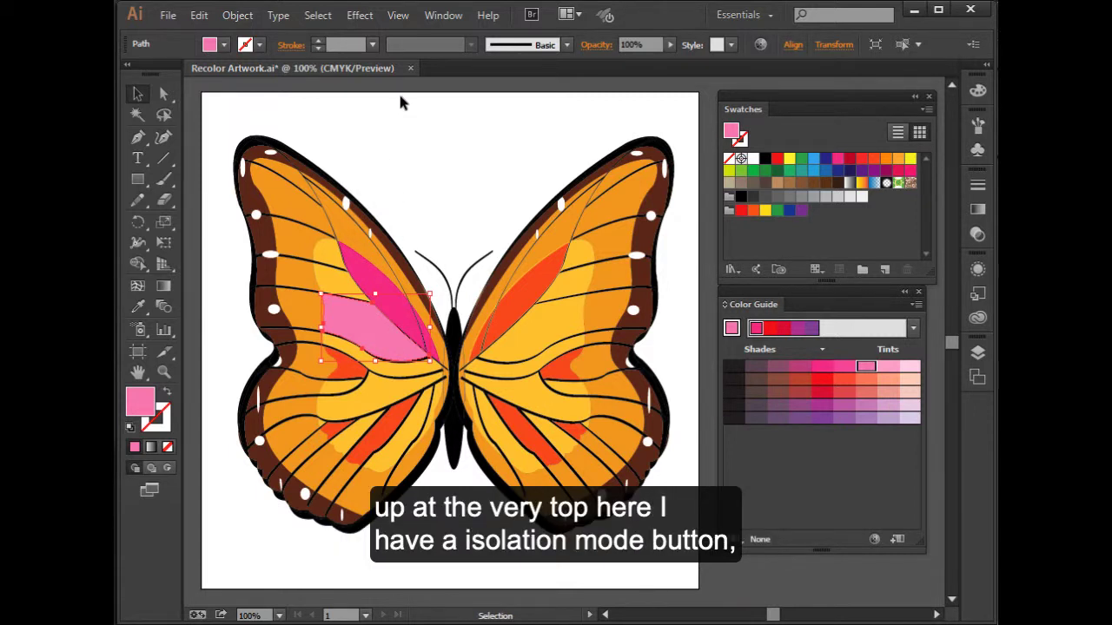
- Isolate the selected light pink wing path, then back out through the isolation levels to the full artwork
click(876, 44)
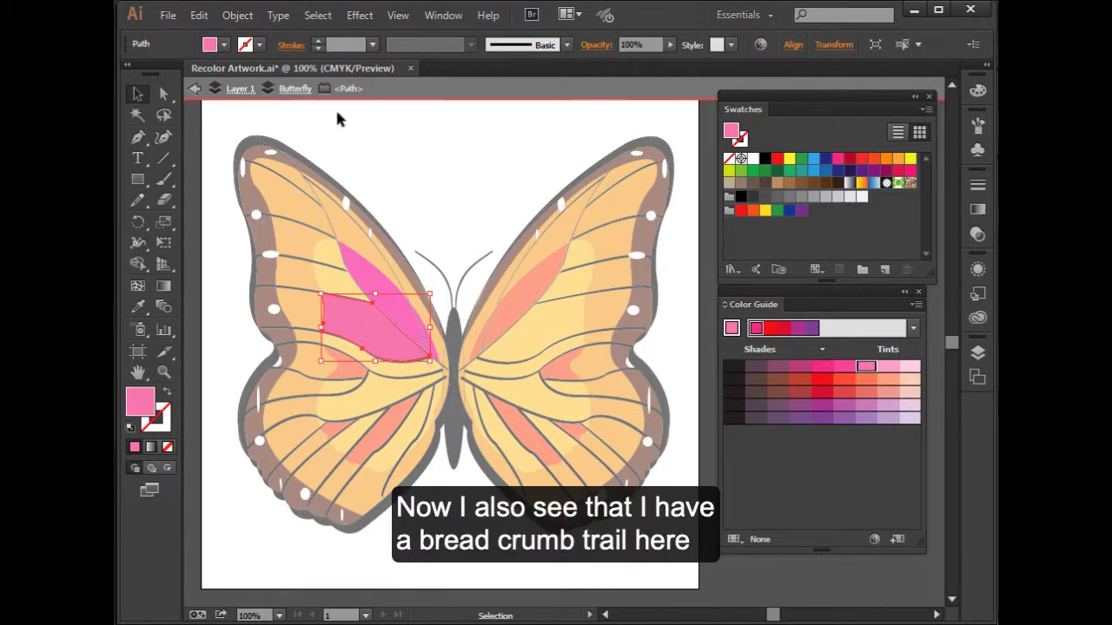
click(194, 91)
click(195, 92)
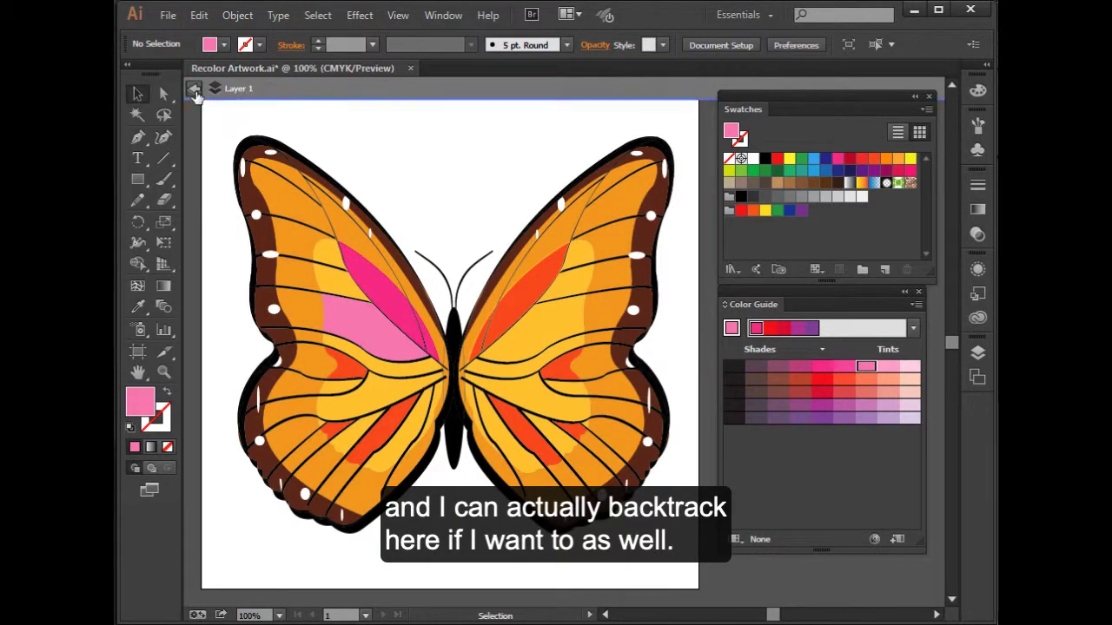
click(194, 91)
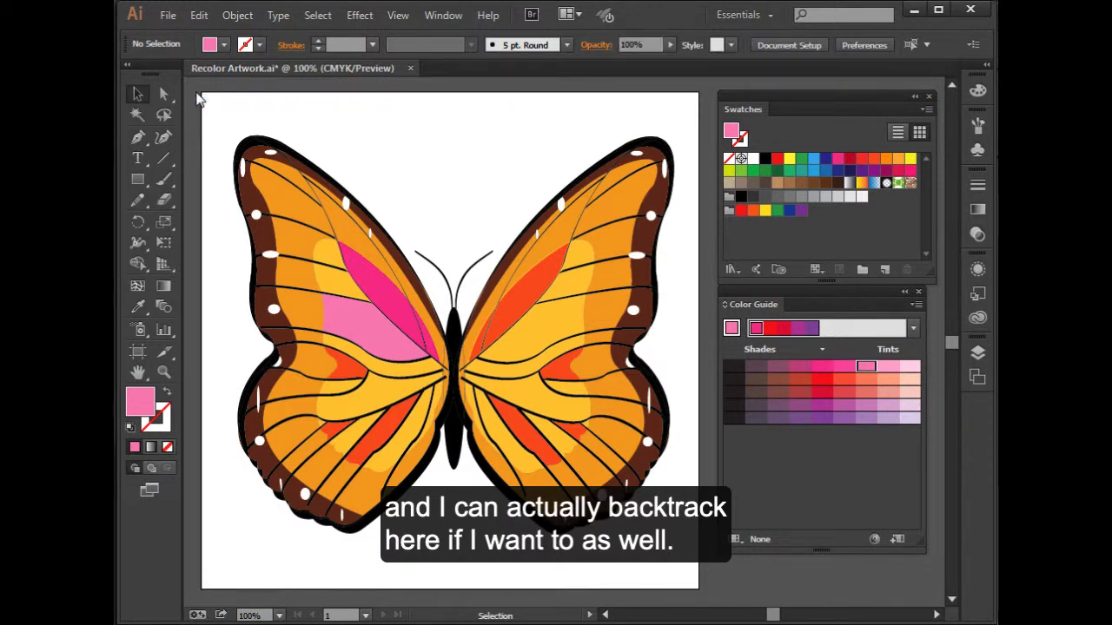
- Isolate the light pink wing path, step back through the Butterfly and Layer 1 levels, and exit isolation mode
click(363, 314)
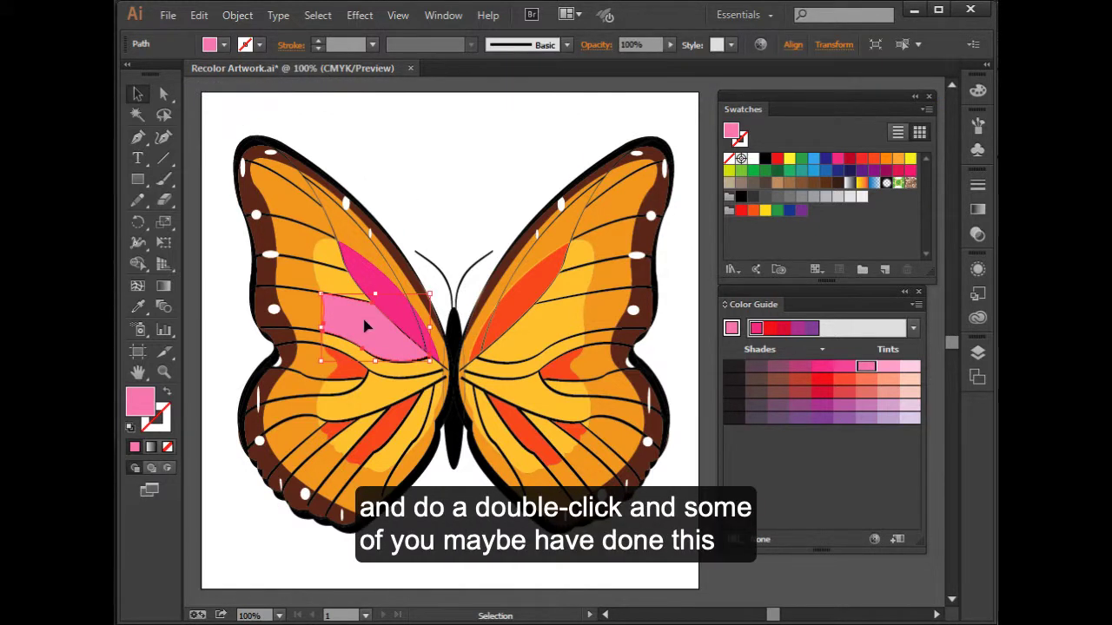
double_click(364, 321)
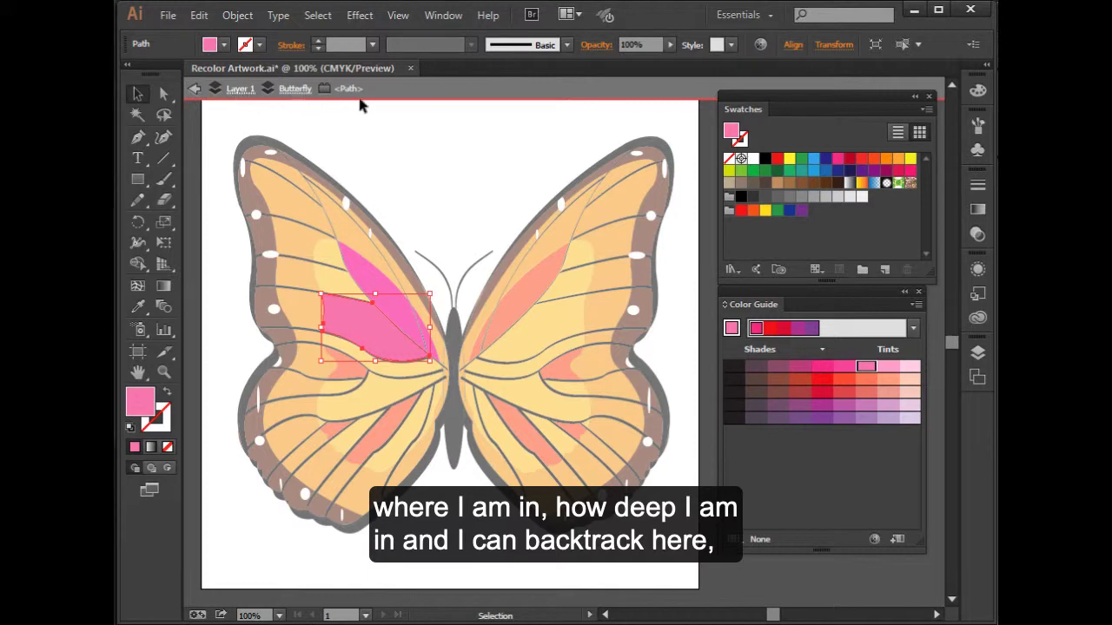
click(306, 93)
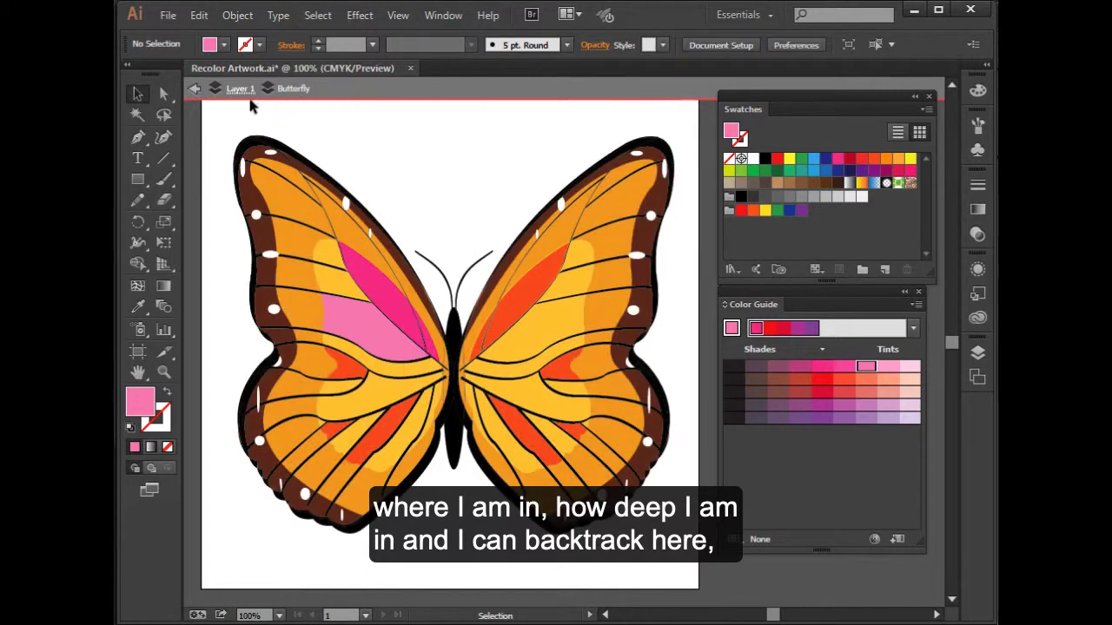
click(242, 90)
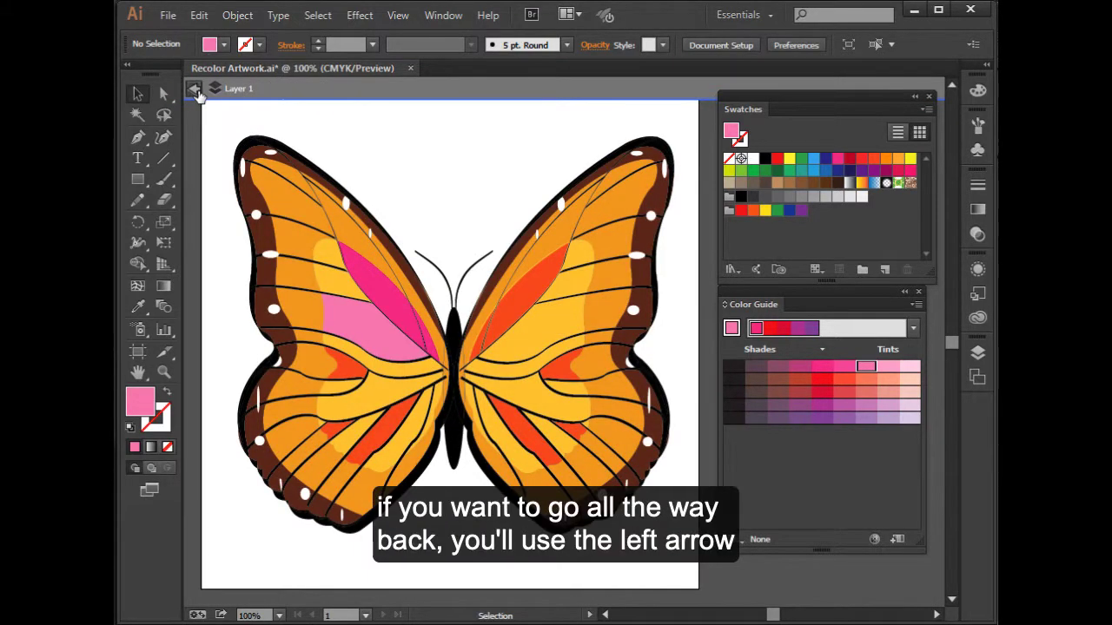
click(195, 88)
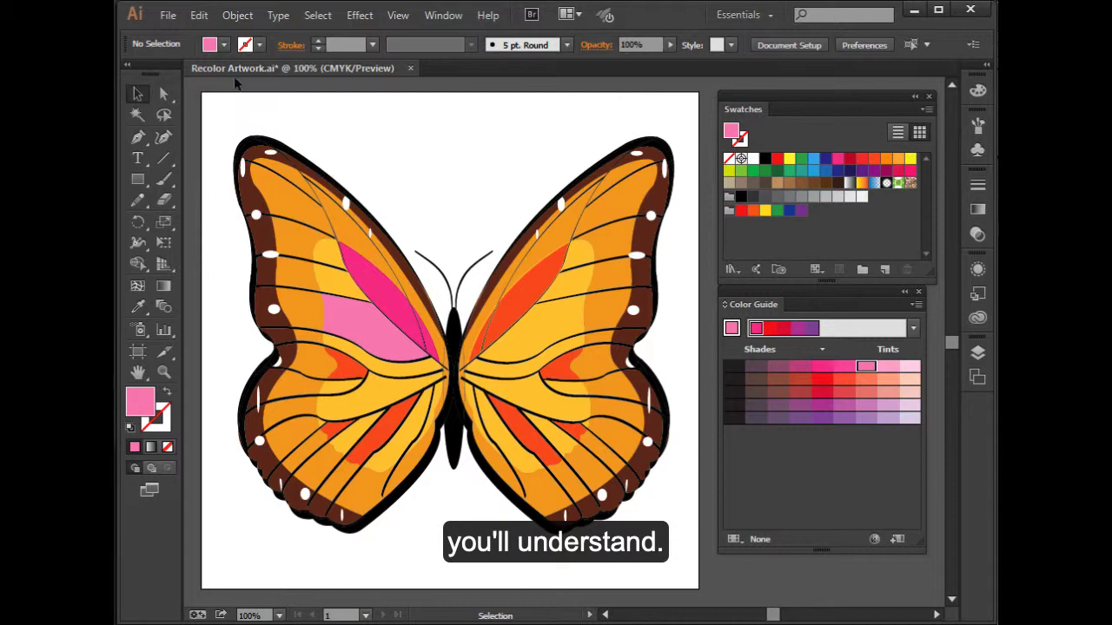
- Revert Recolor Artwork.ai to its saved version, discarding the current changes
click(167, 16)
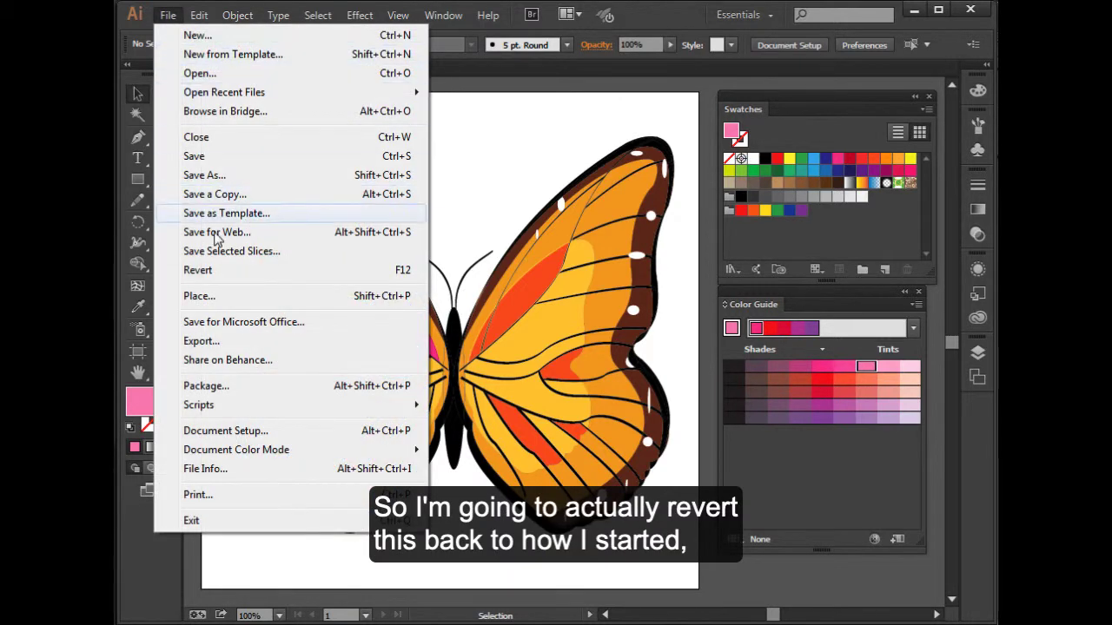
click(218, 276)
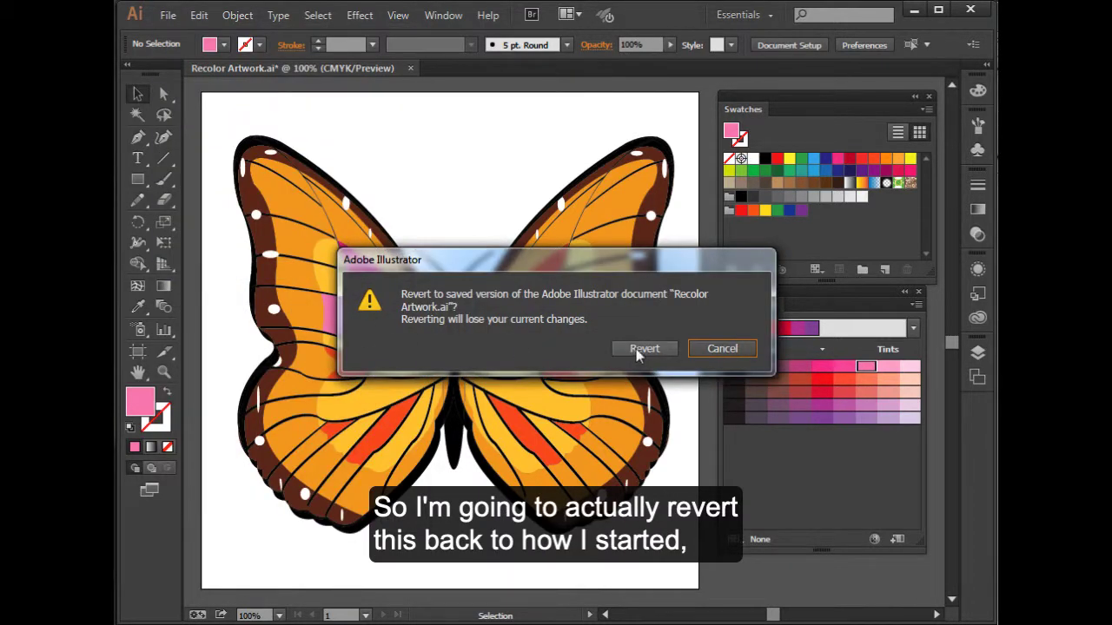
click(644, 348)
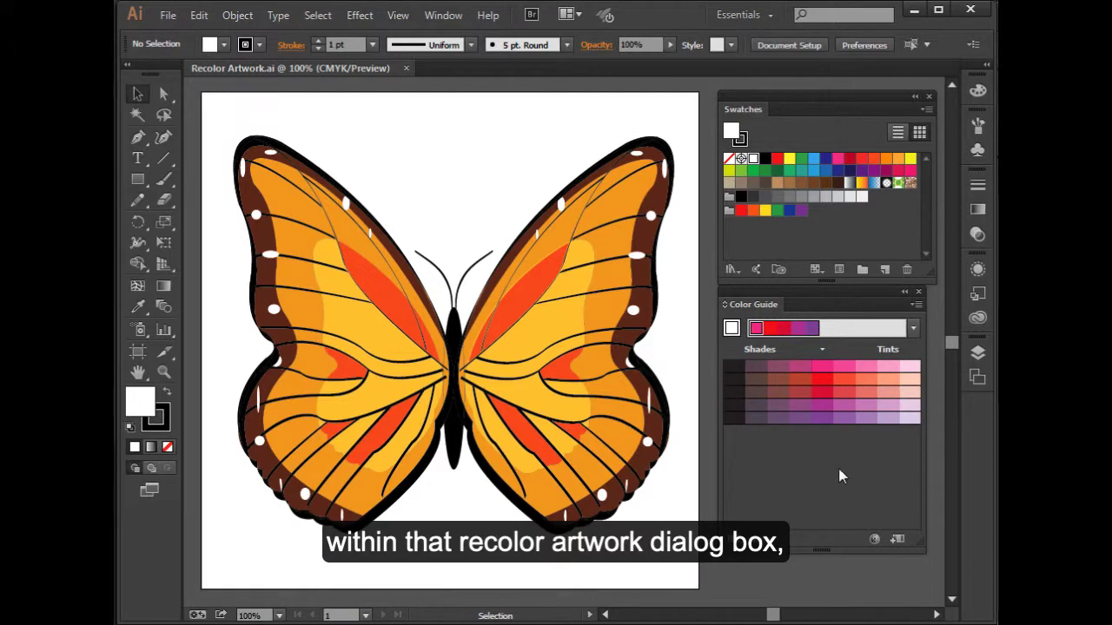
- Select the whole butterfly, open it in Recolor Artwork from the Color Guide, and place the dialog so the left wing is exposed
click(873, 540)
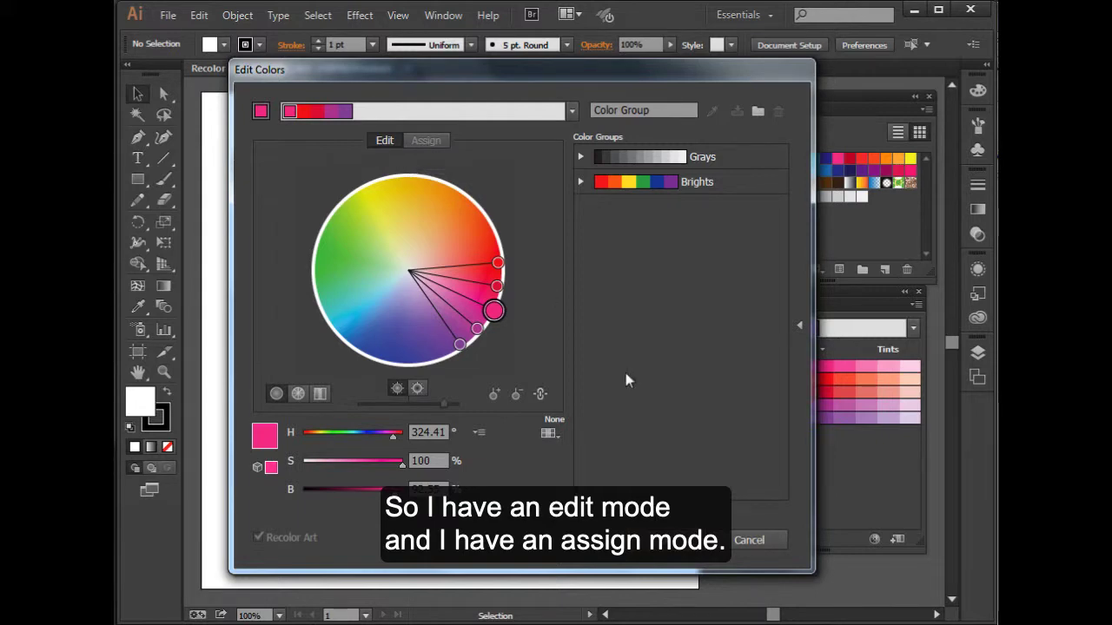
click(756, 538)
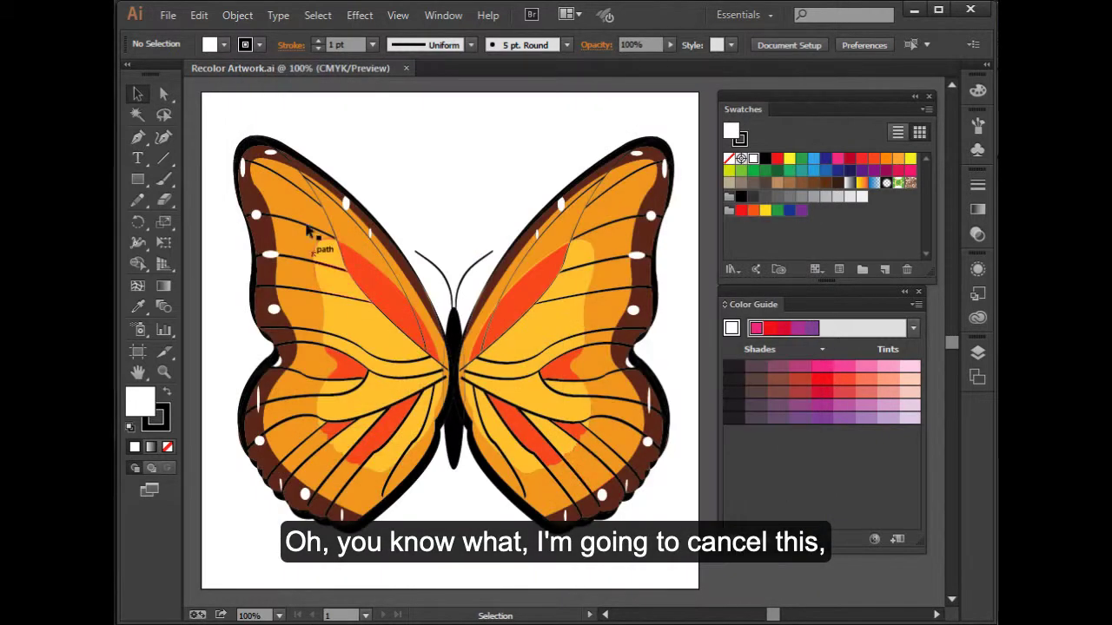
drag(220, 114, 686, 575)
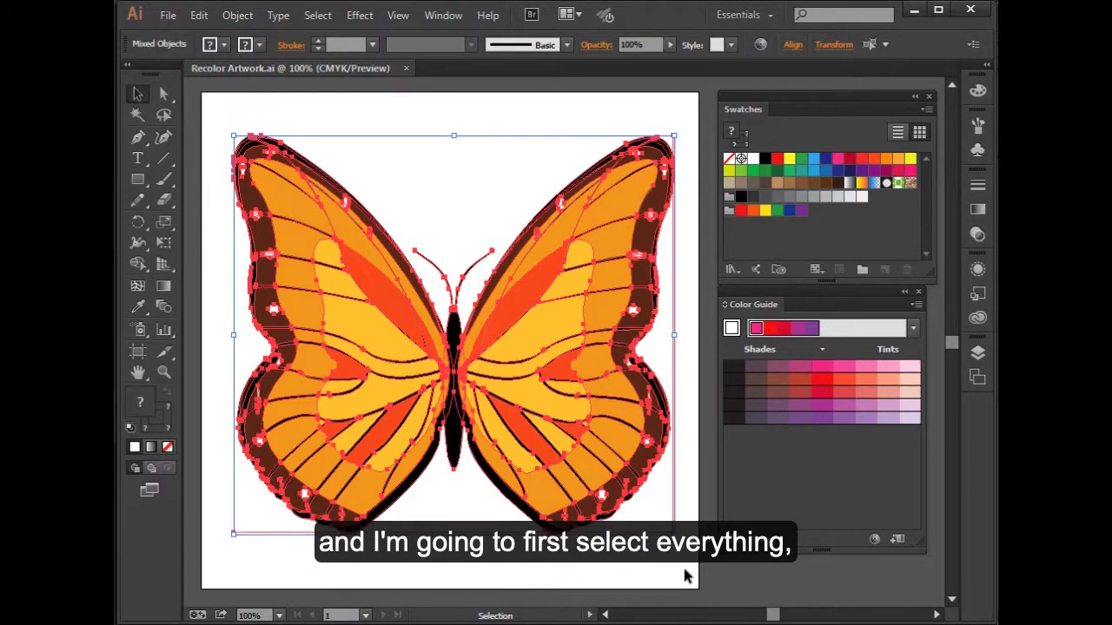
click(874, 540)
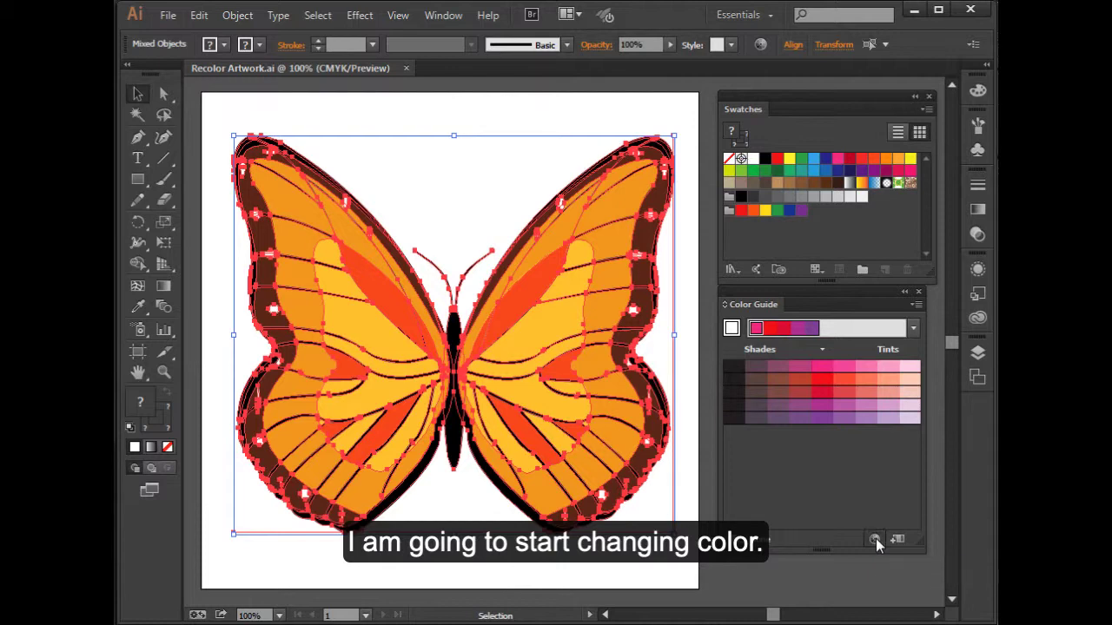
drag(372, 70, 454, 68)
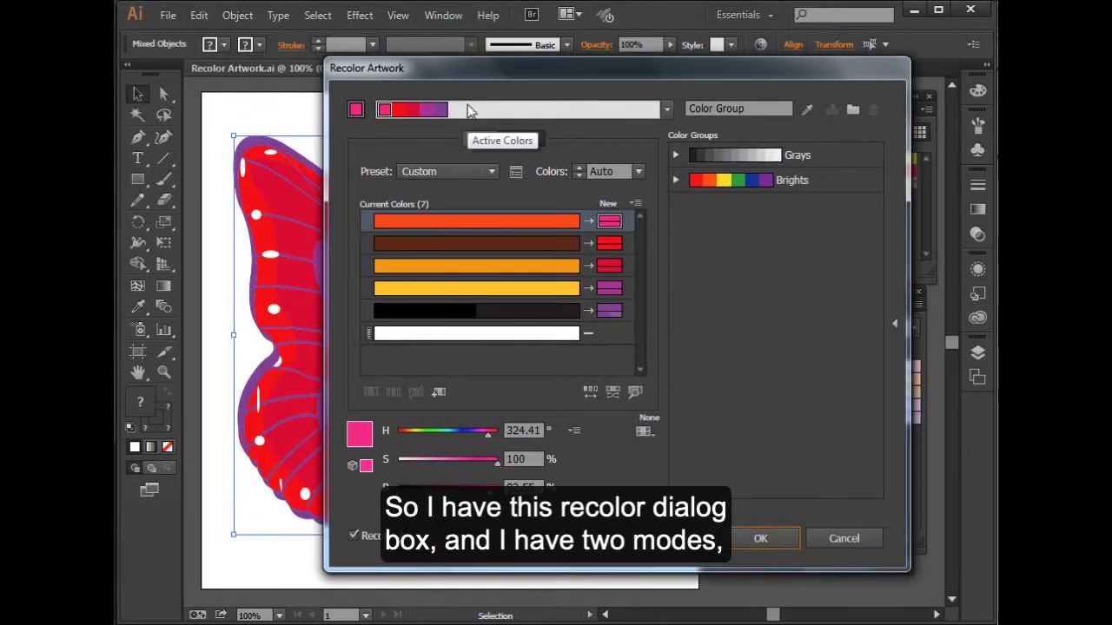
drag(512, 72, 549, 76)
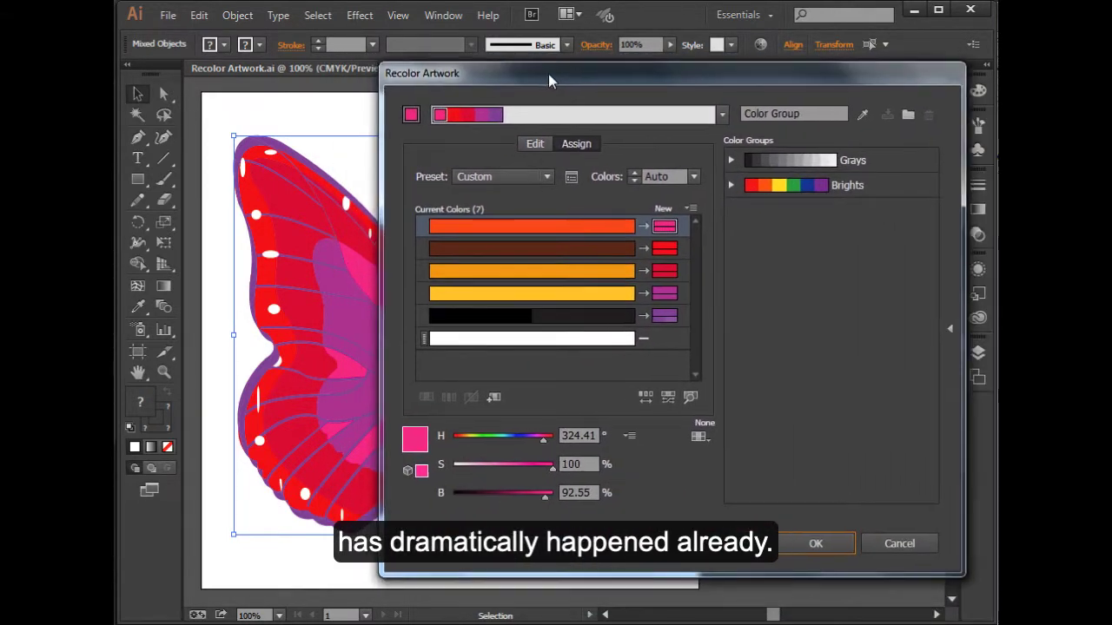
- Compare the Edit and Assign modes and review the harmony rules, keeping Analogous
click(535, 146)
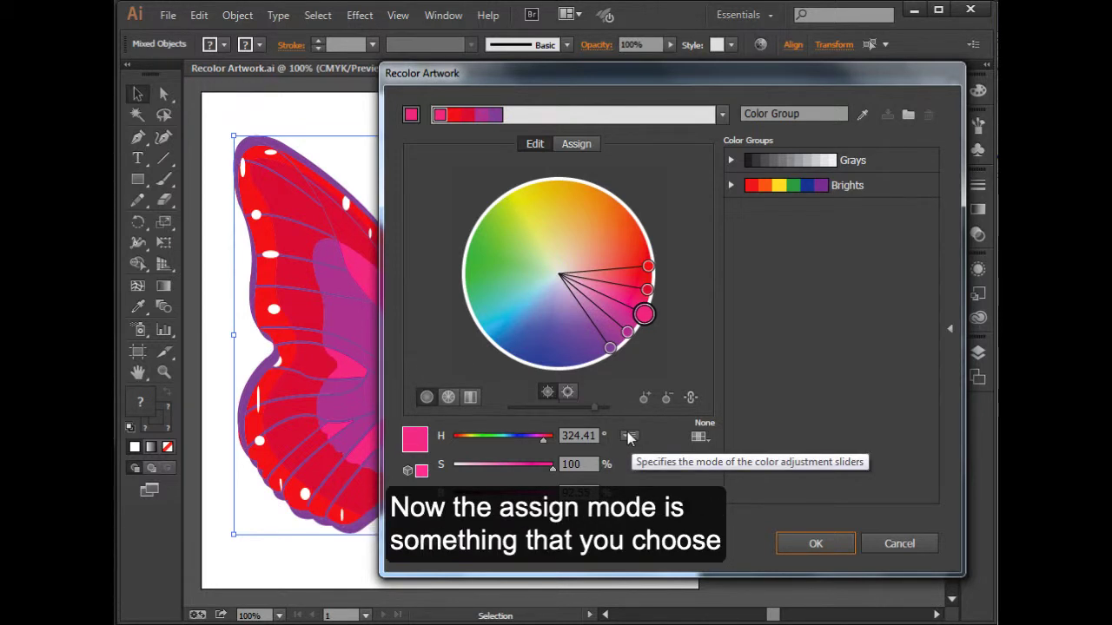
click(580, 148)
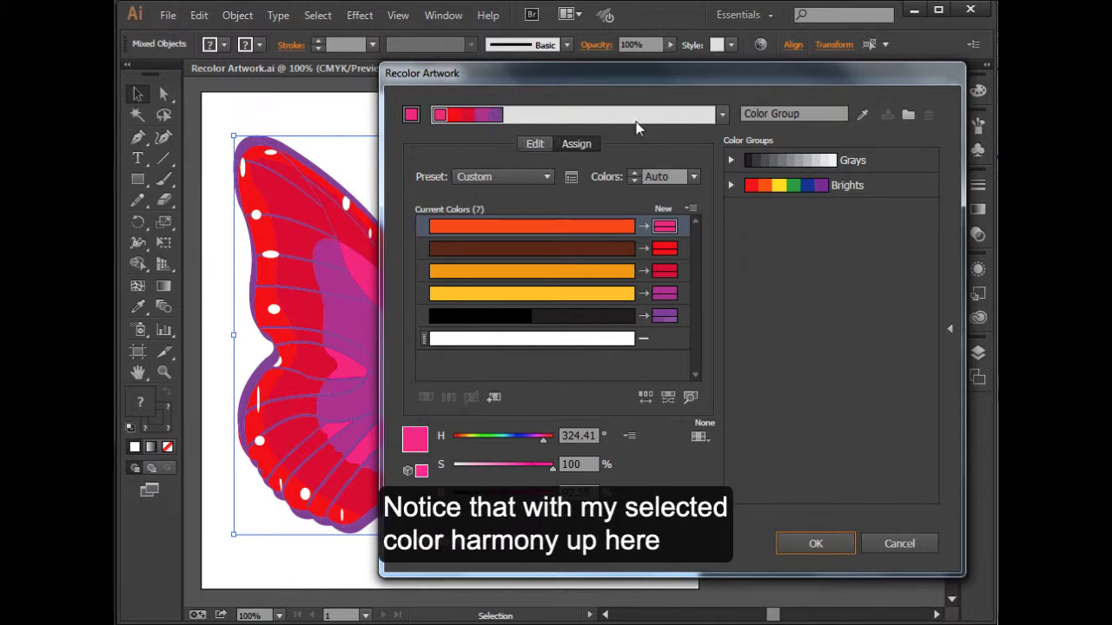
click(721, 117)
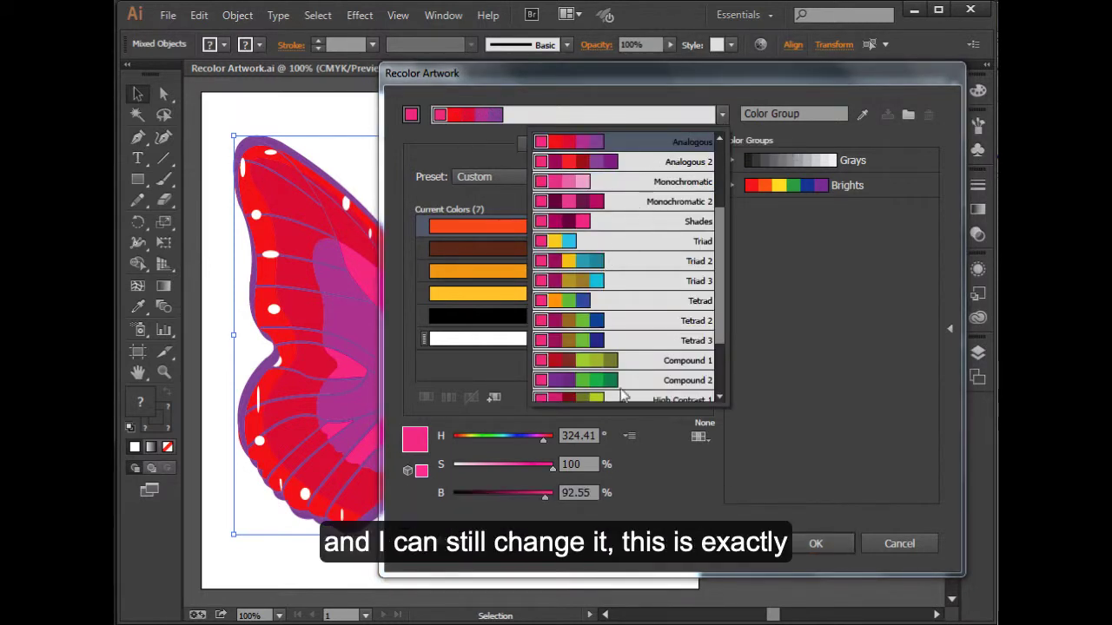
click(669, 153)
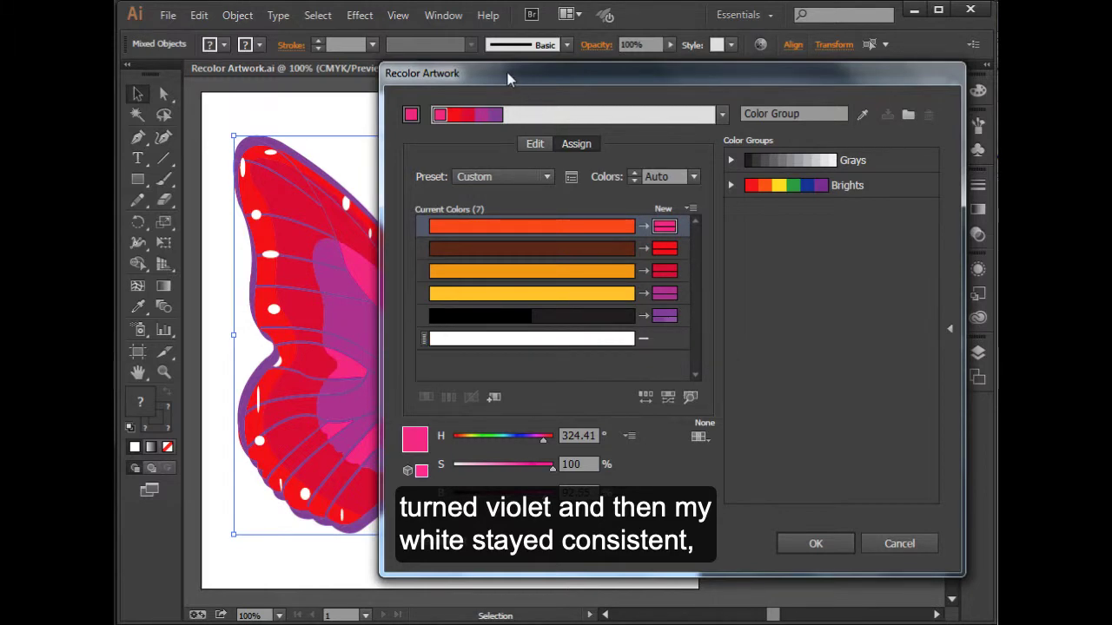
- In Edit mode, rotate the linked harmony colors around the color wheel to a yellow base color
drag(528, 81, 588, 57)
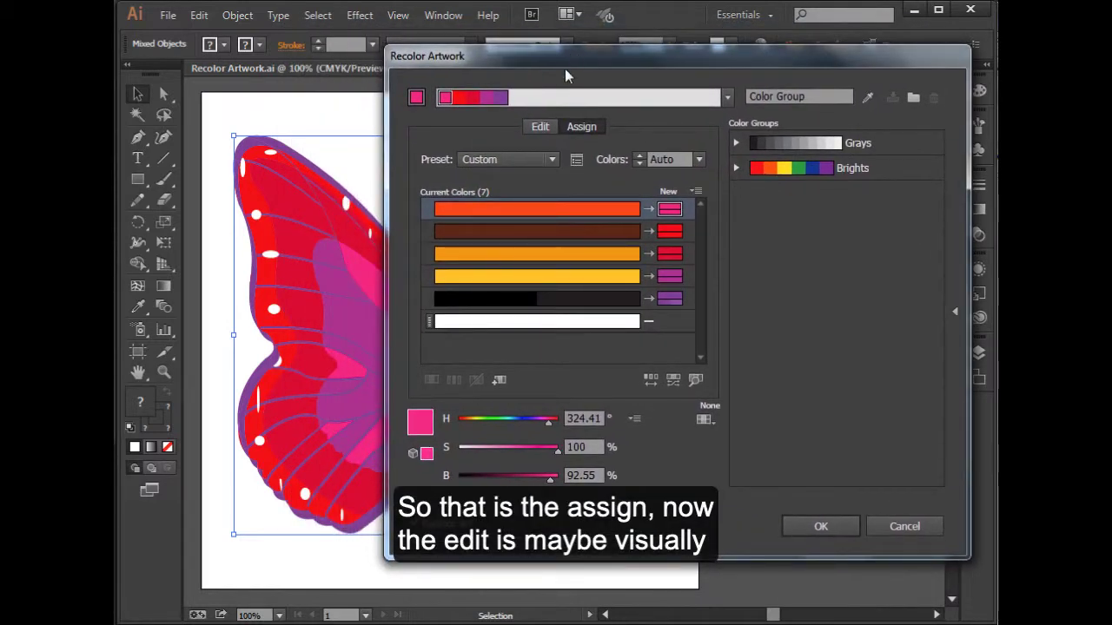
click(539, 127)
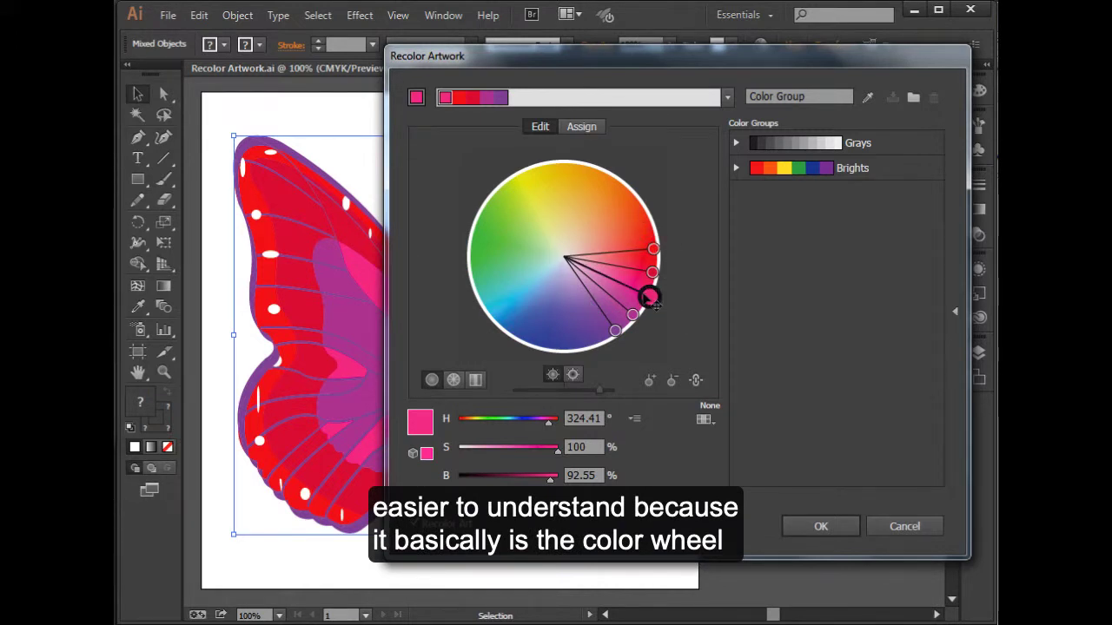
drag(657, 299, 551, 166)
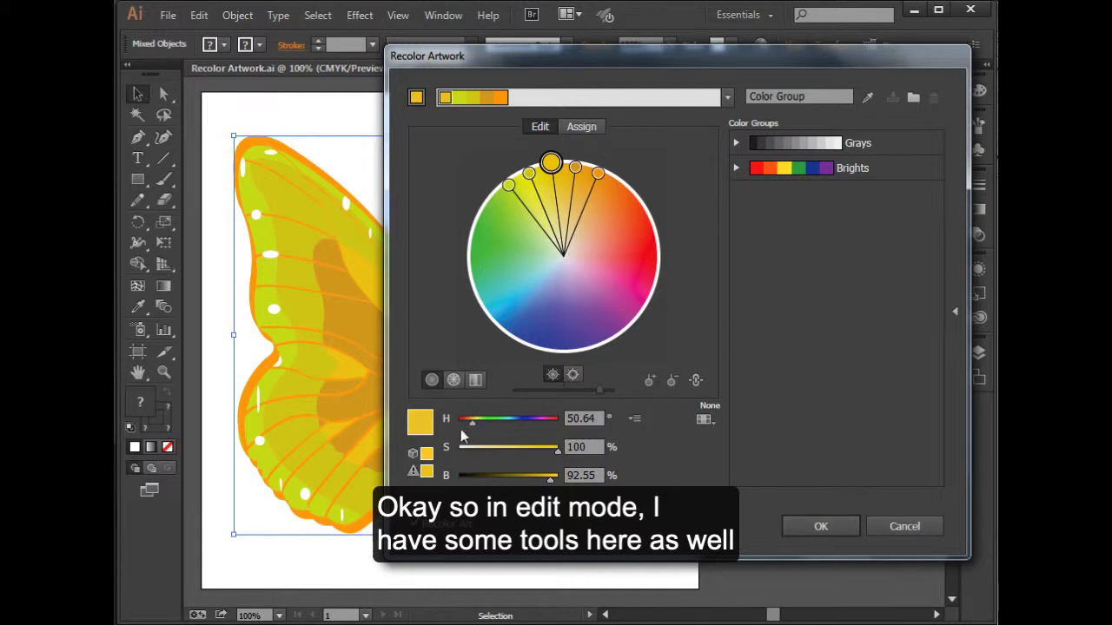
- Shift the linked harmony's hue to 217° and then 205°, try 61% saturation, and set saturation and brightness to 100%
drag(473, 425, 518, 422)
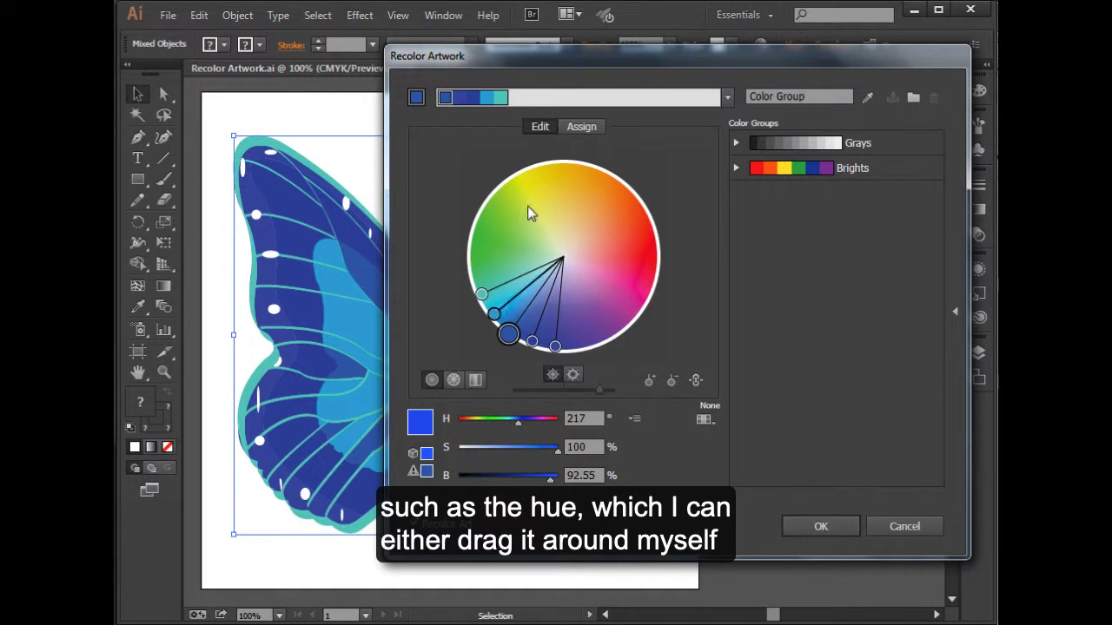
drag(478, 59, 592, 60)
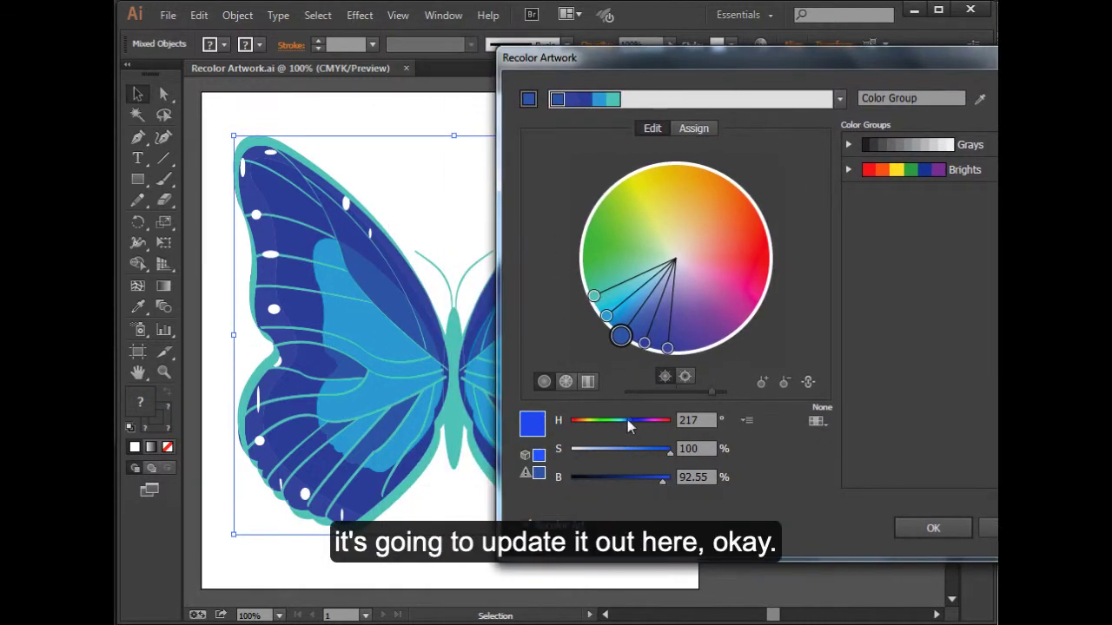
mouse_move(632, 424)
mouse_down()
mouse_move(649, 424)
mouse_move(573, 428)
mouse_move(626, 422)
mouse_up()
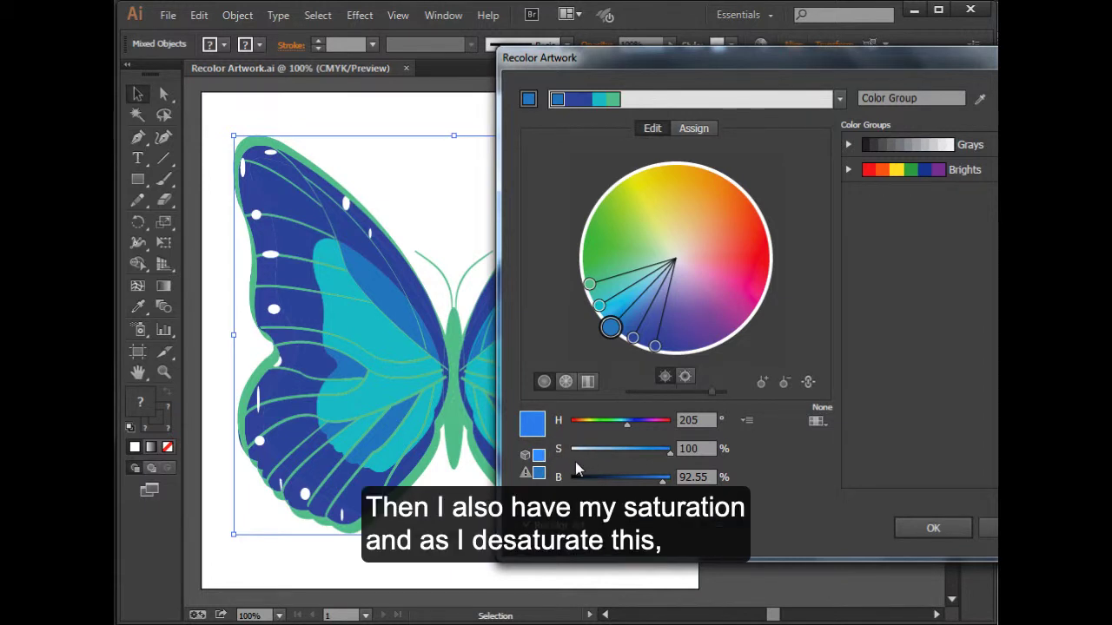
drag(669, 455, 631, 465)
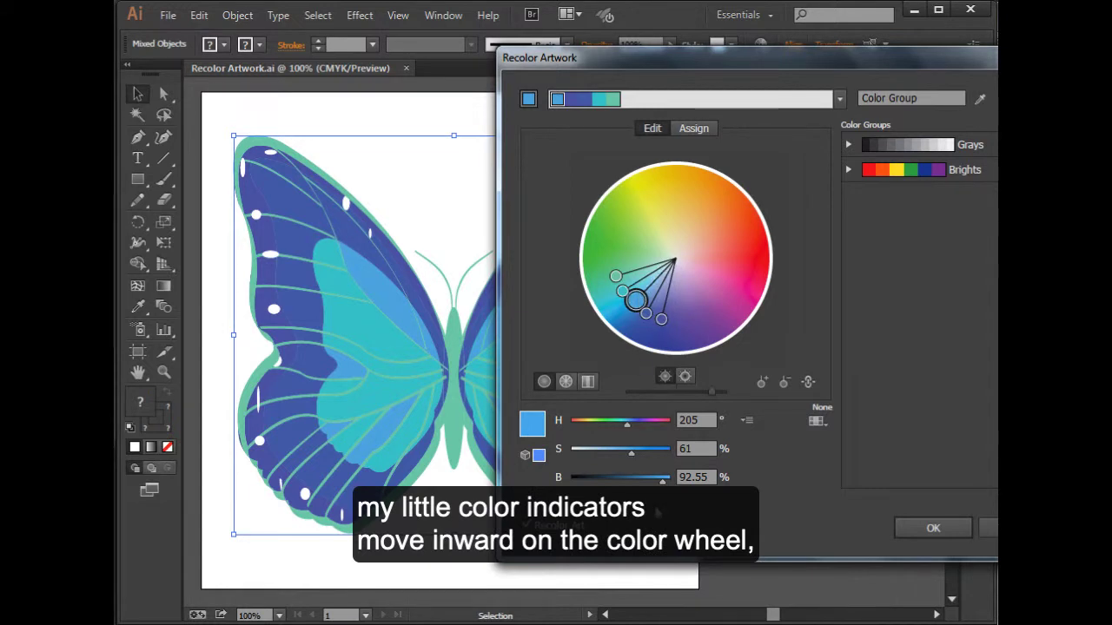
drag(632, 458, 682, 488)
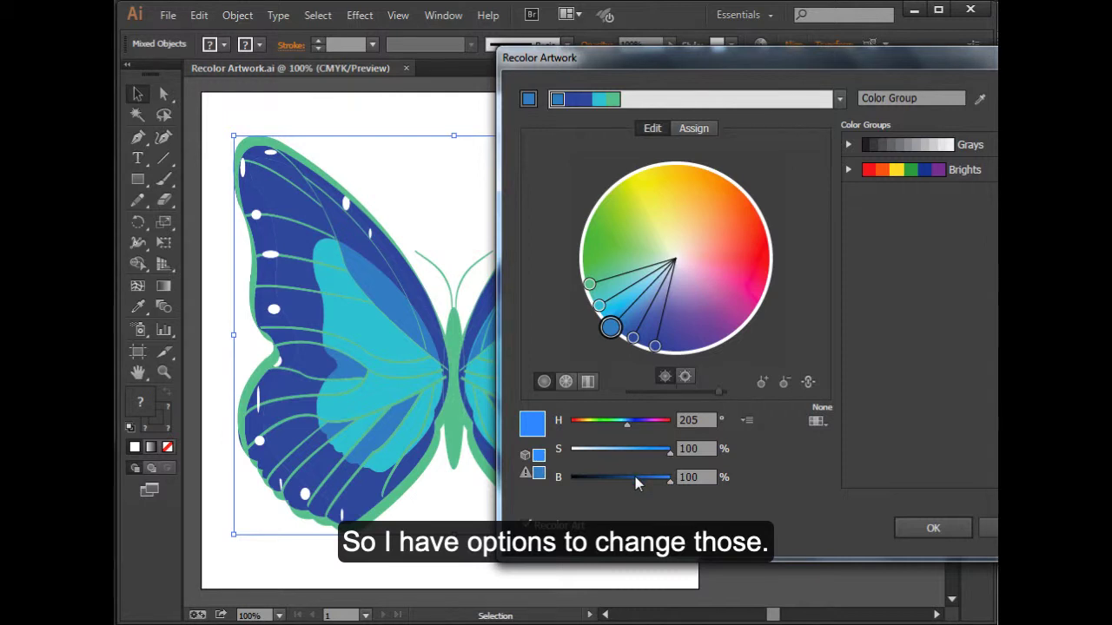
- Unlink the harmony colors, move only the blue base color to yellow-green on the wheel, and cancel the recoloring
click(808, 384)
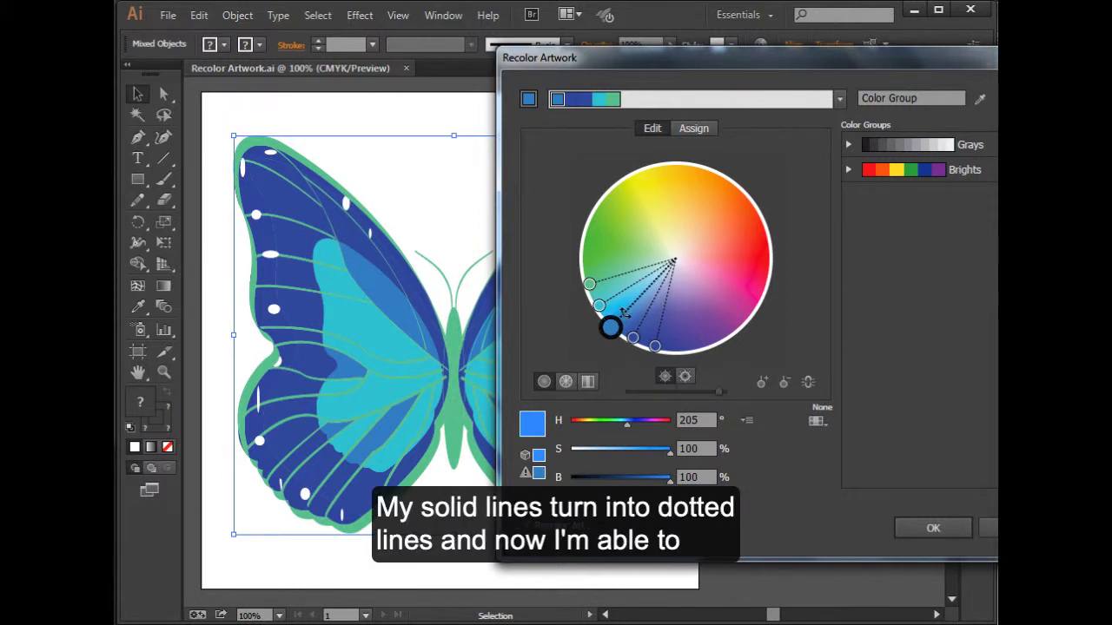
mouse_move(622, 312)
mouse_down()
mouse_move(647, 309)
mouse_move(744, 205)
mouse_move(748, 228)
mouse_move(647, 208)
mouse_move(677, 258)
mouse_move(625, 204)
mouse_up()
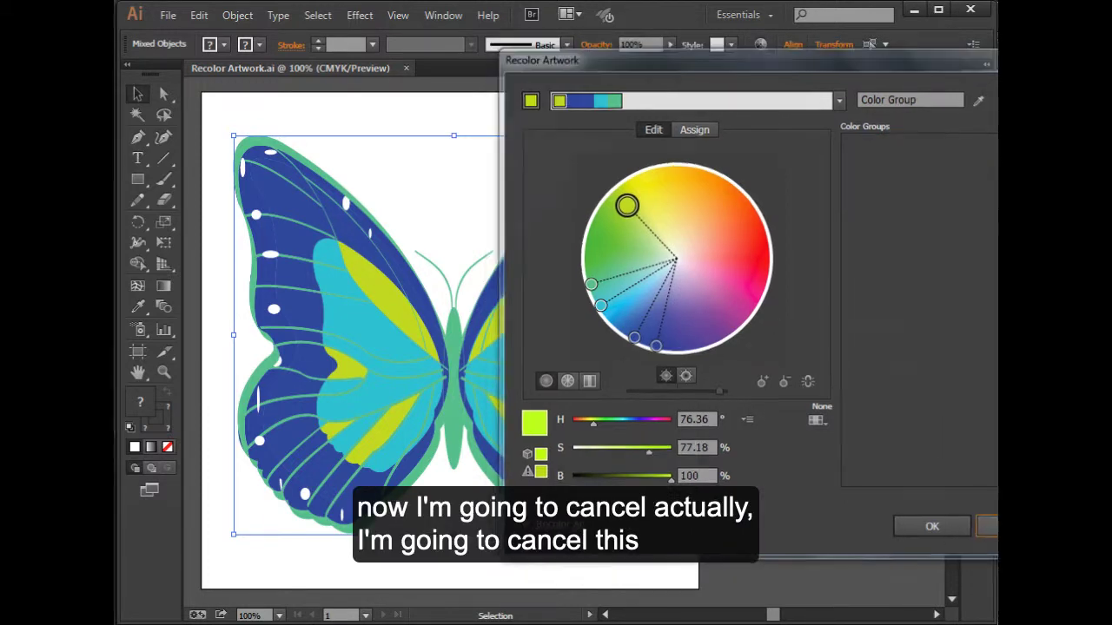
click(989, 528)
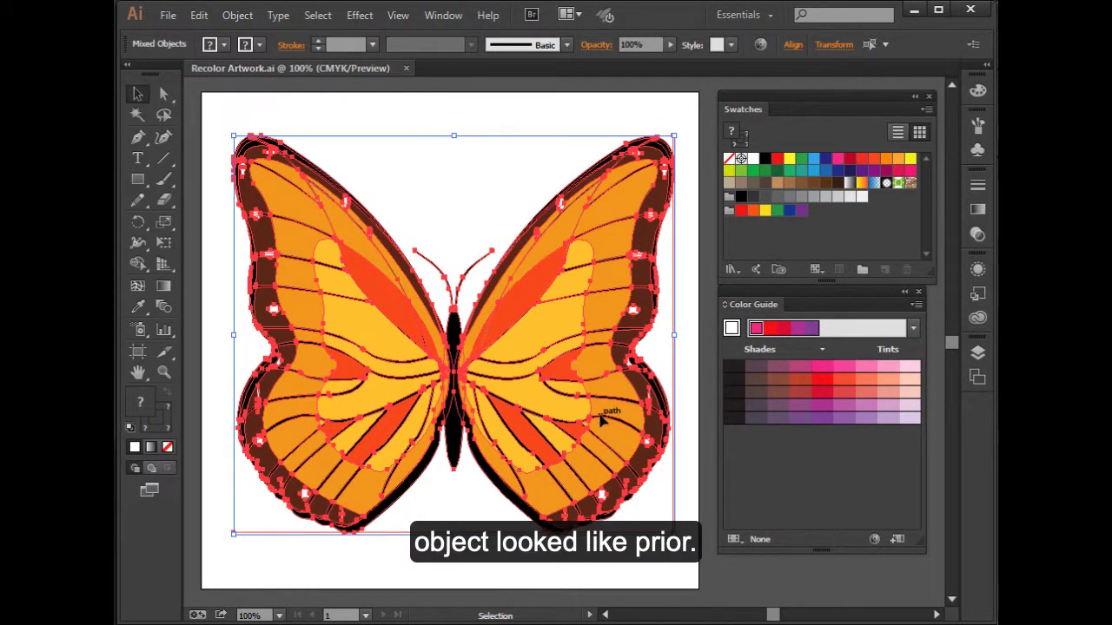
- Reopen Recolor Artwork for the selected butterfly, glance at Edit mode and return to Assign mode
click(873, 539)
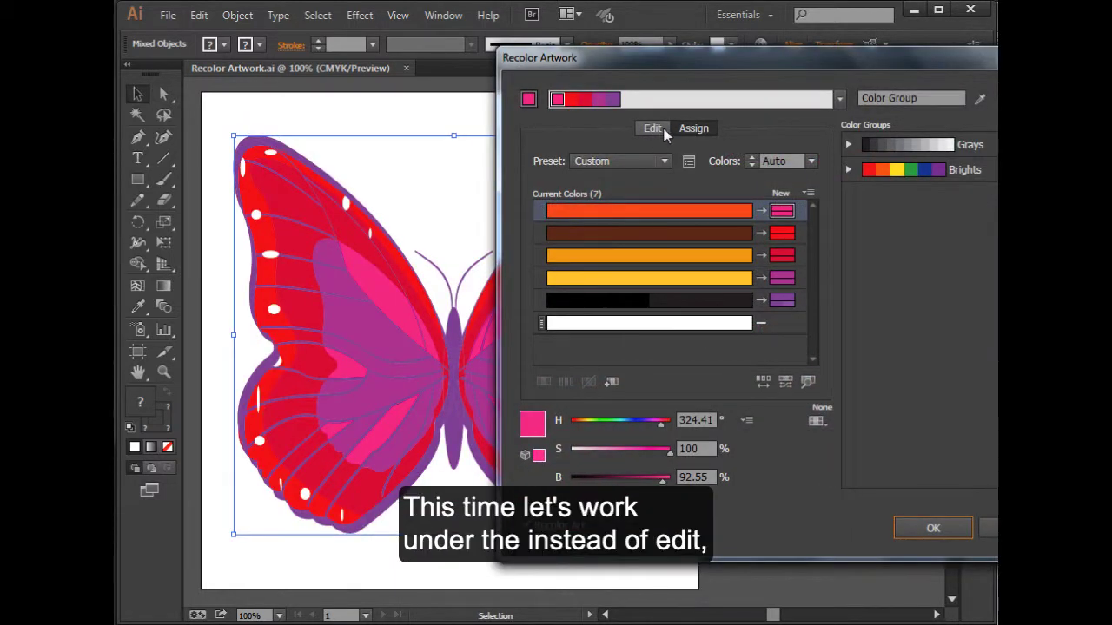
click(650, 129)
click(695, 128)
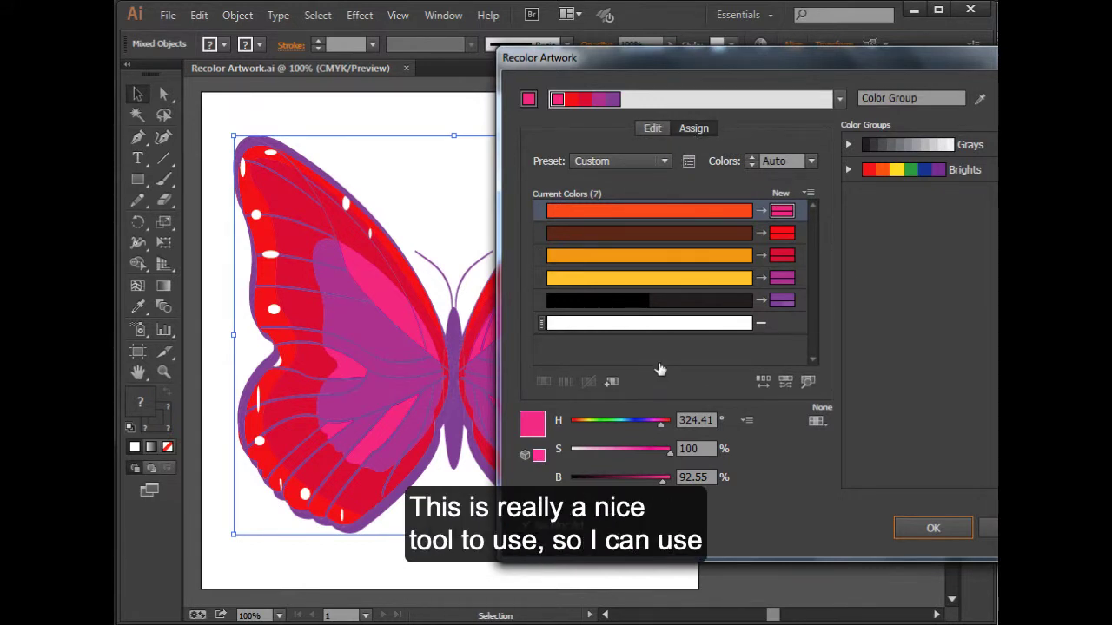
- Examine the Brights color group's individual colors and the available recoloring presets, keeping the Custom preset
click(849, 169)
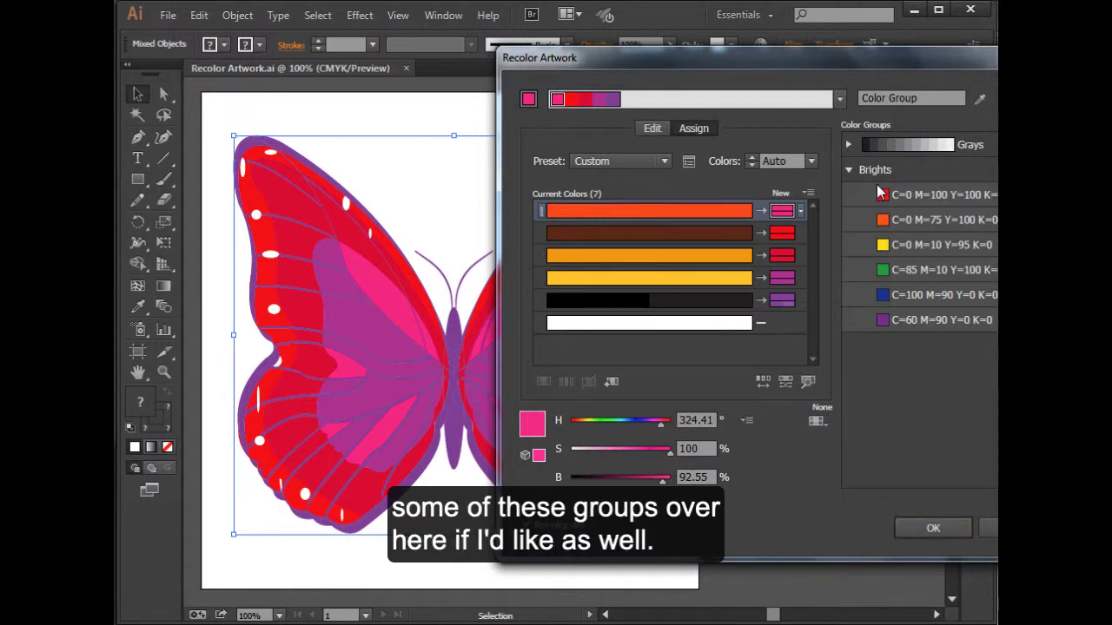
click(847, 171)
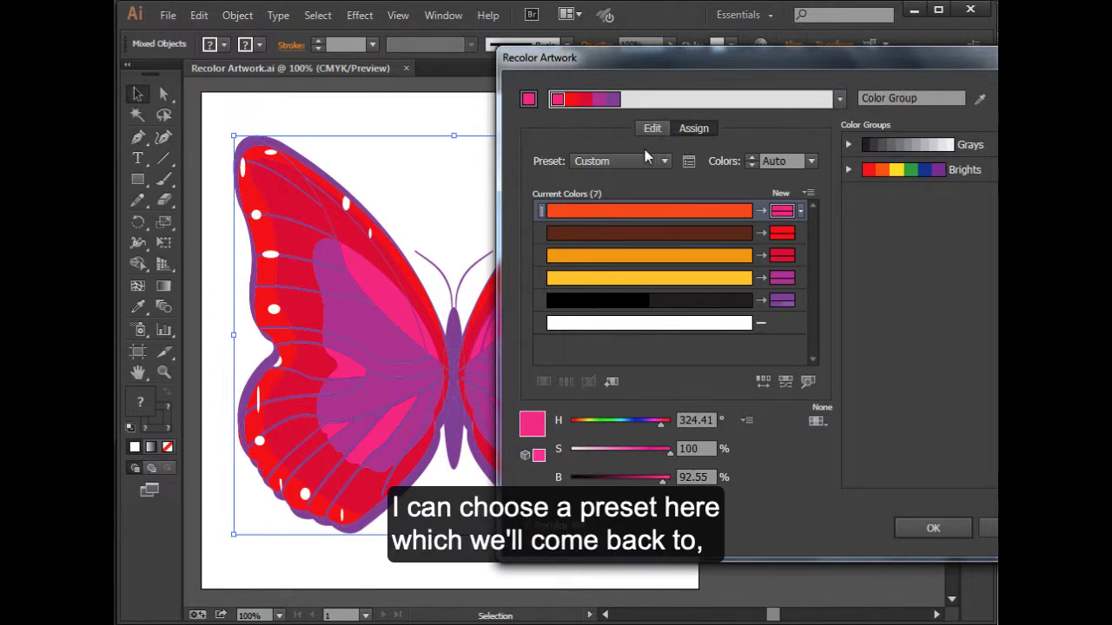
click(665, 162)
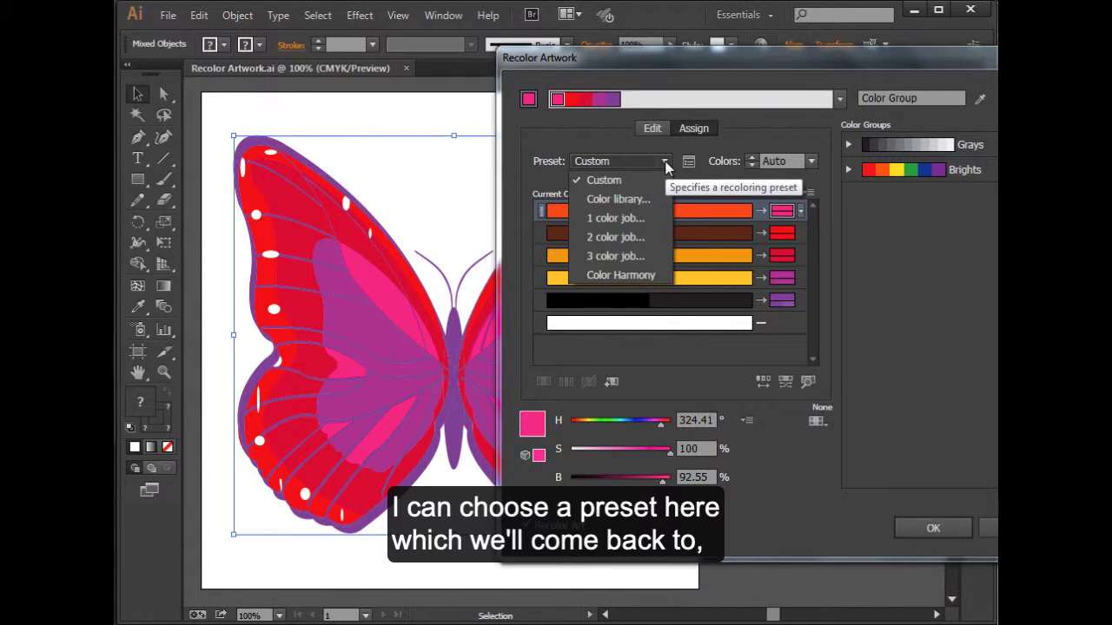
click(666, 164)
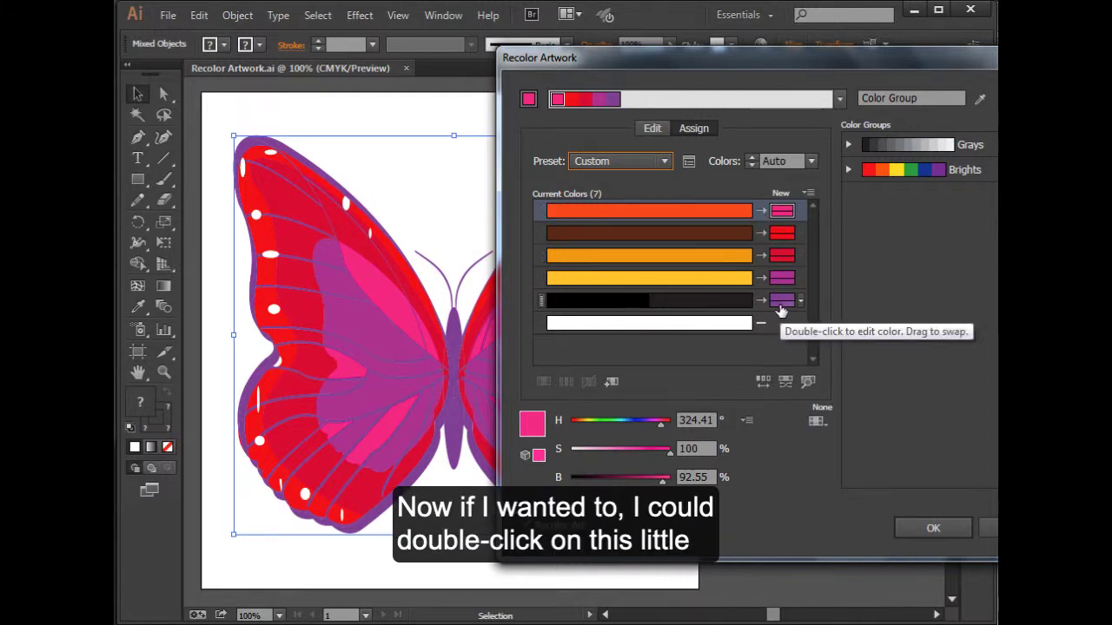
- Change the replacement color of the orange row to the softer pink DD57AA in the Color Picker
double_click(781, 212)
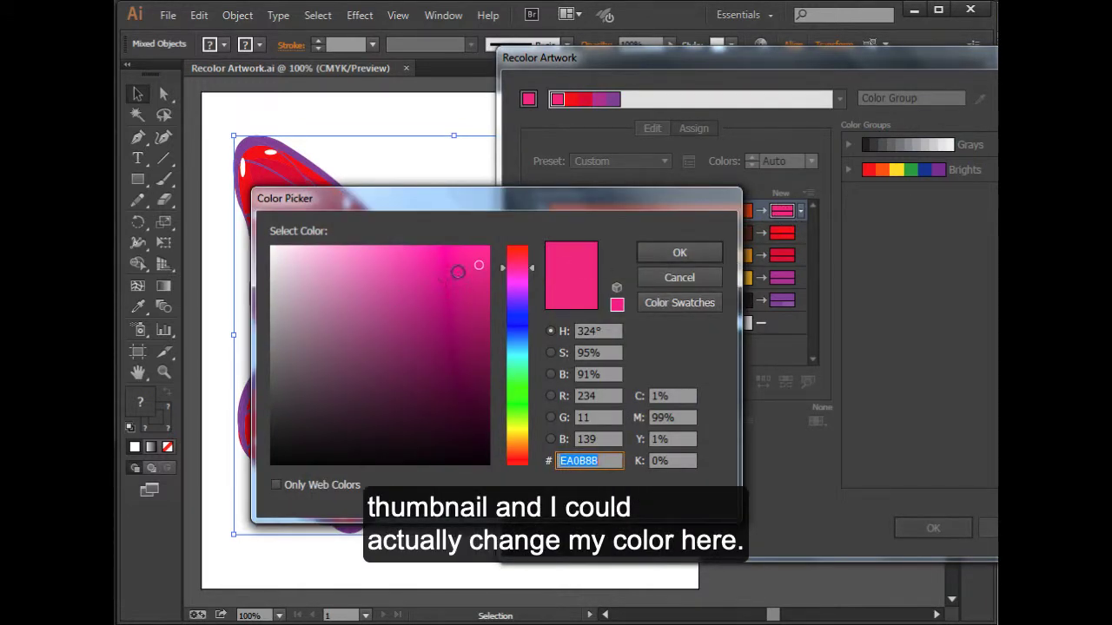
drag(458, 272, 403, 275)
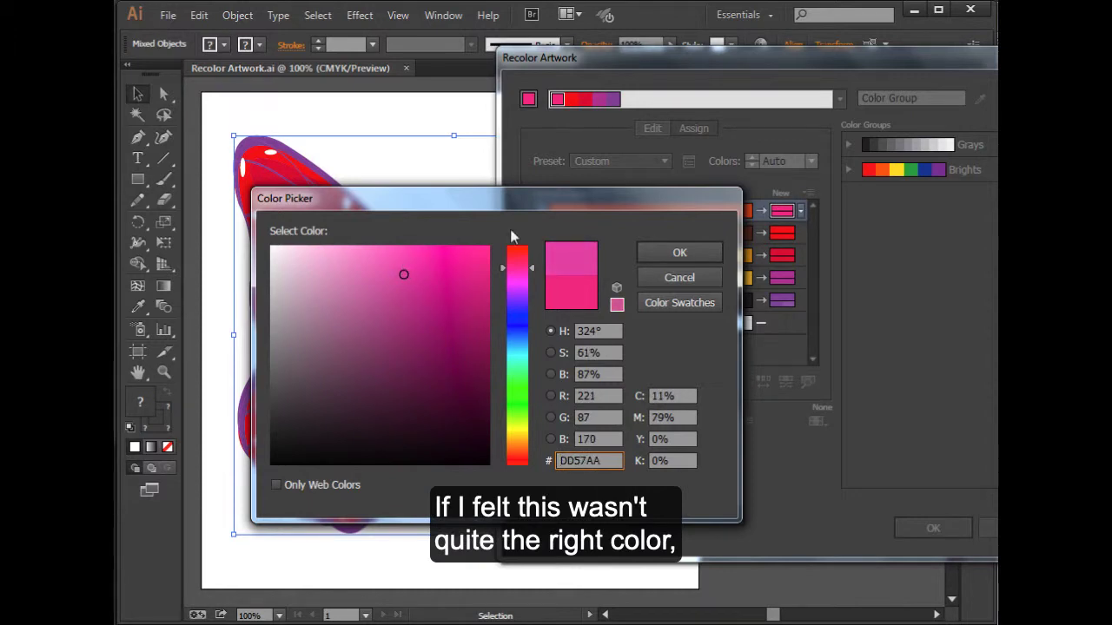
click(680, 252)
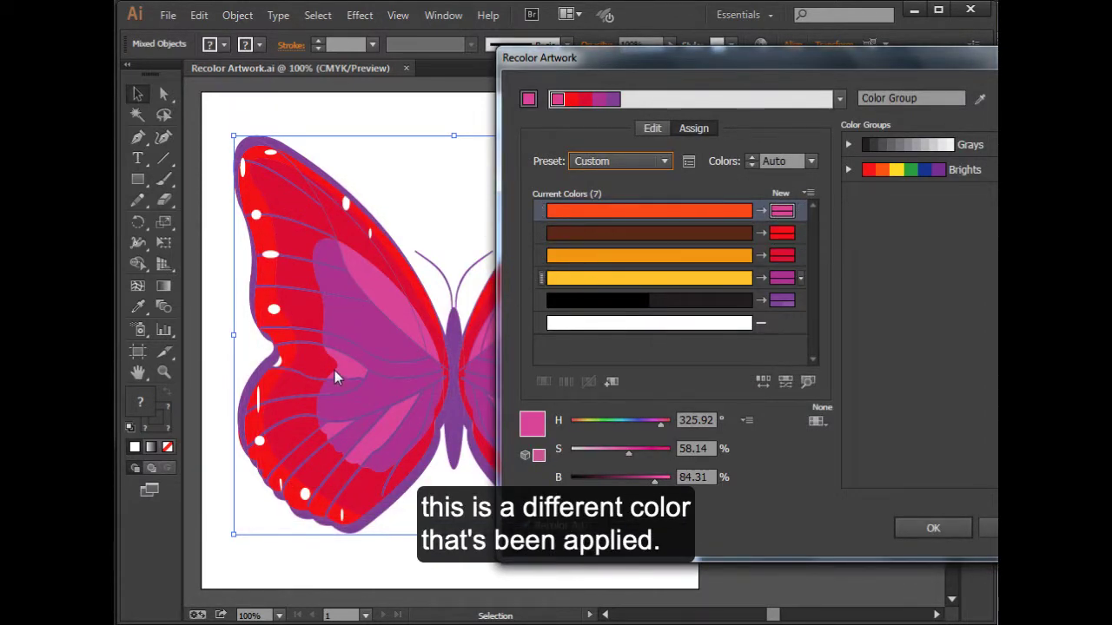
- Remove the purple replacement color assigned to the black row
click(801, 302)
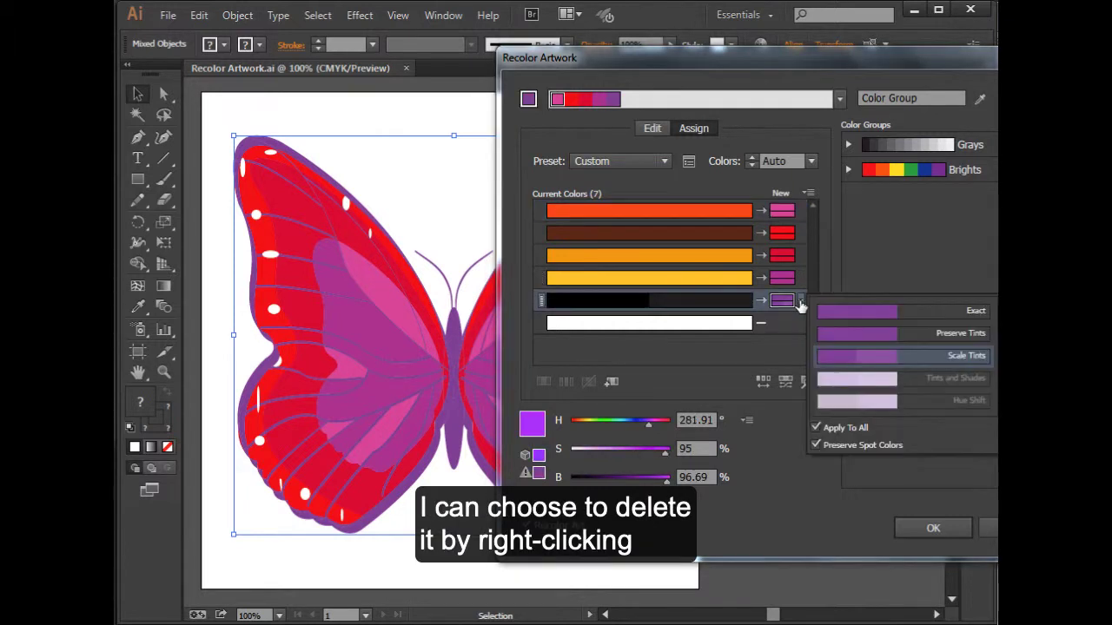
click(781, 304)
right_click(782, 307)
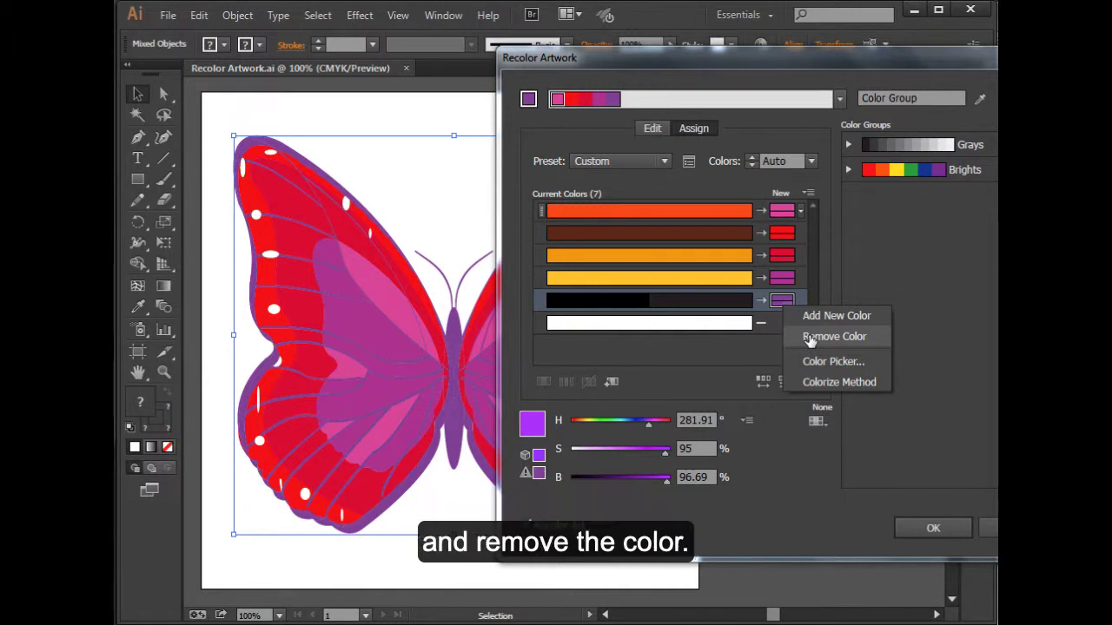
click(810, 338)
- Add a new color to the white row and remove it again, and check the black row's color picker without changing it
right_click(784, 307)
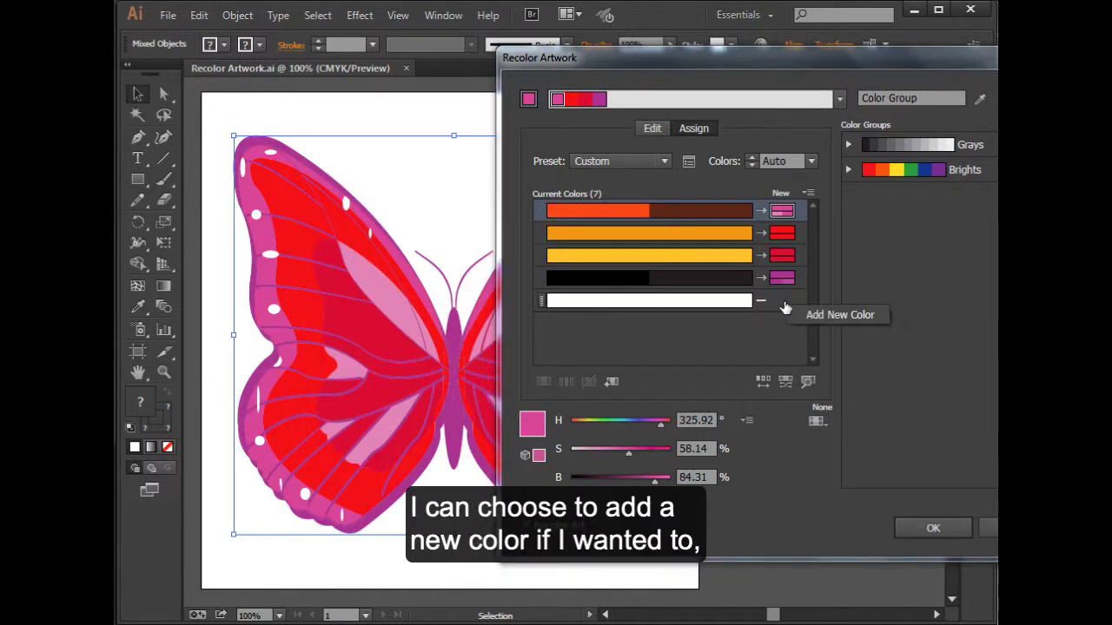
click(815, 316)
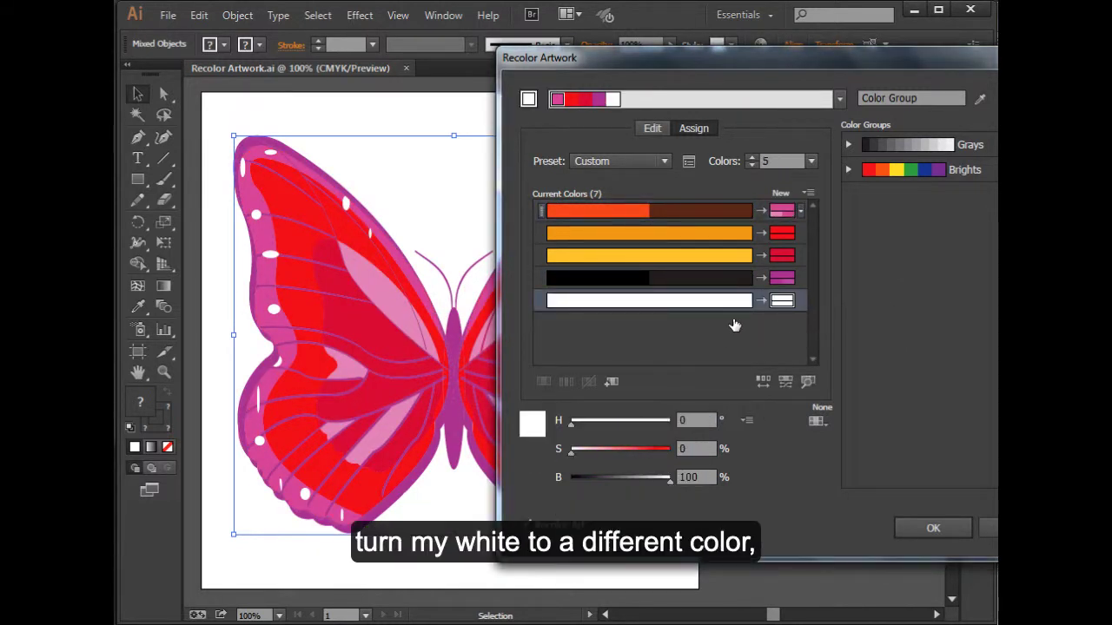
right_click(783, 308)
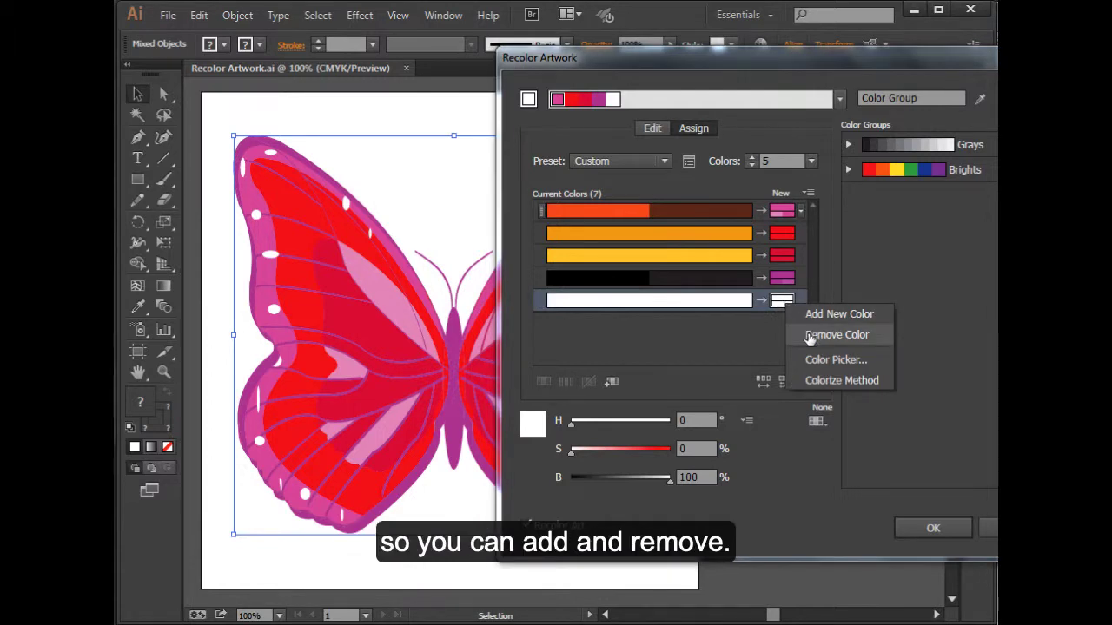
click(809, 336)
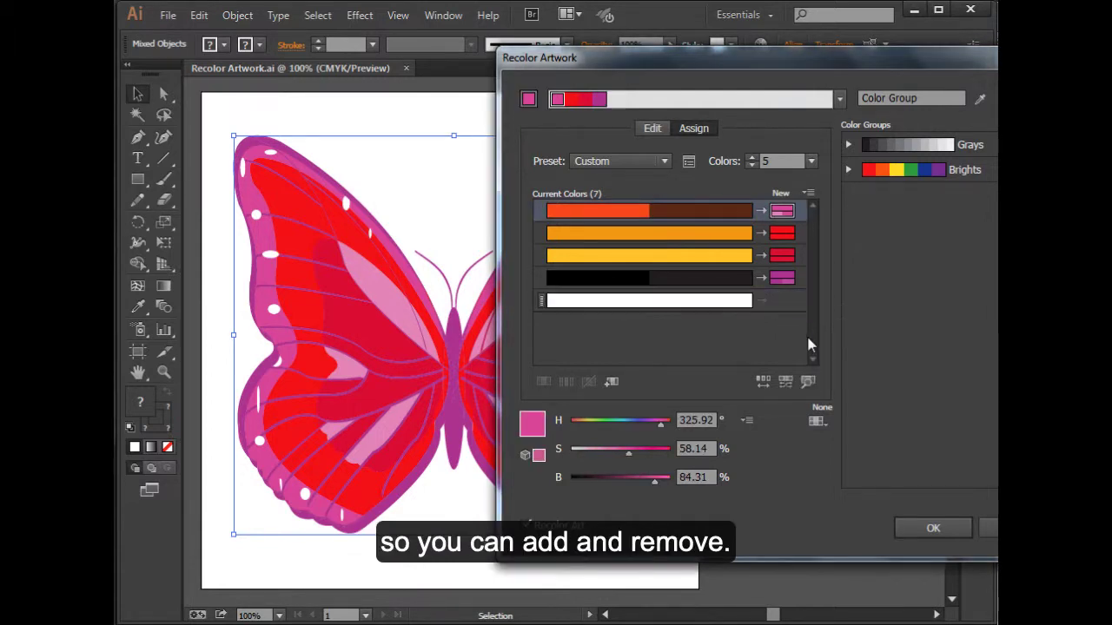
double_click(783, 278)
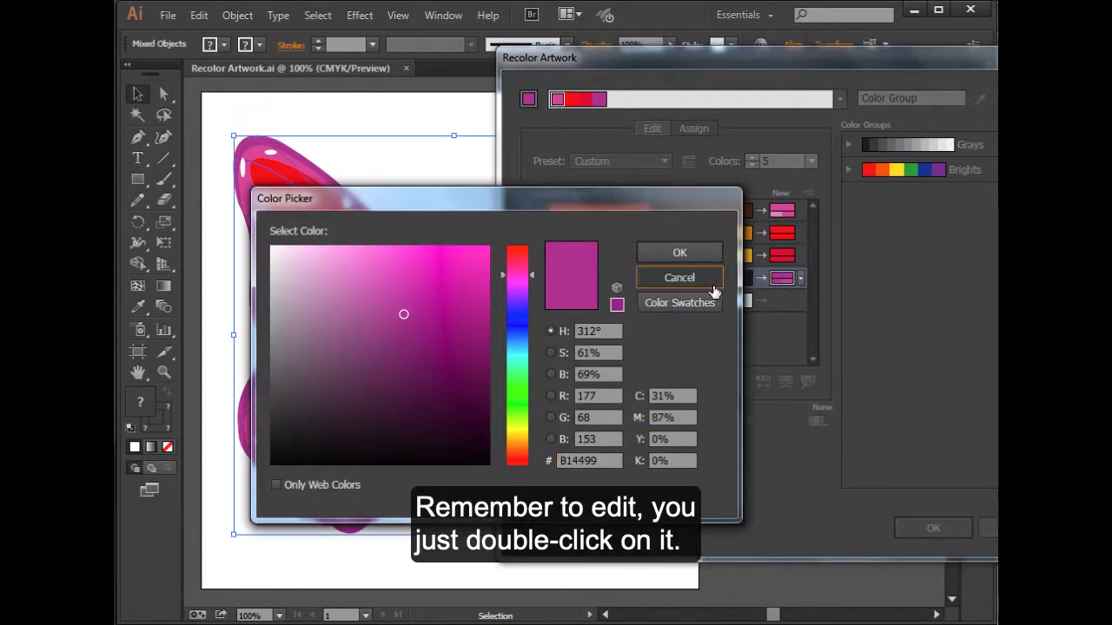
click(681, 280)
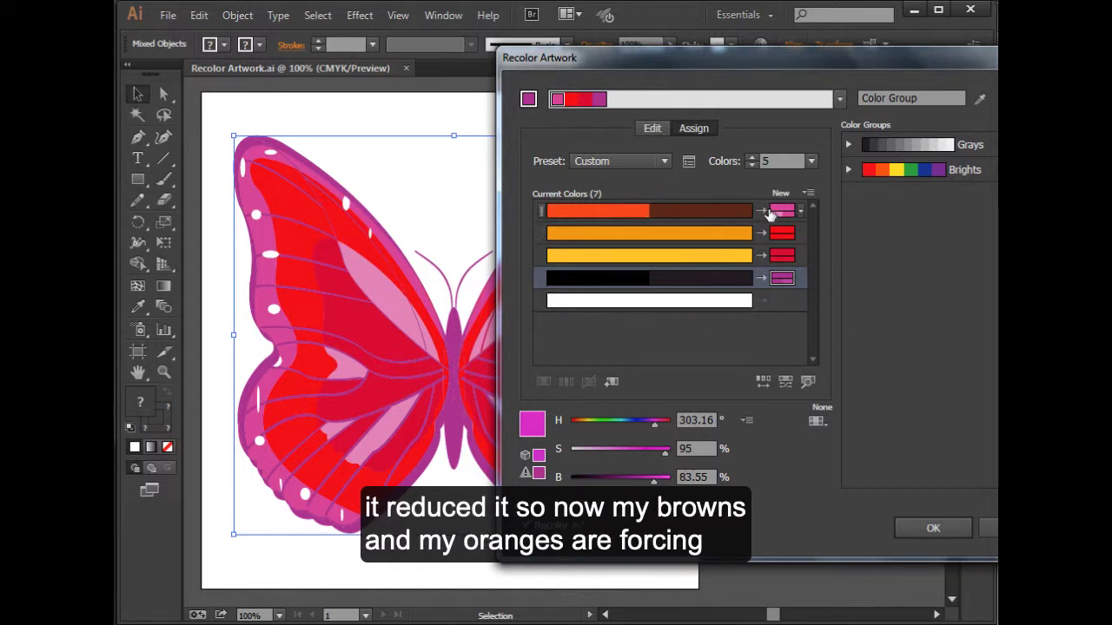
- Move the brown current color into the amber row and the pure black current color into the unassigned white row
drag(712, 218, 706, 235)
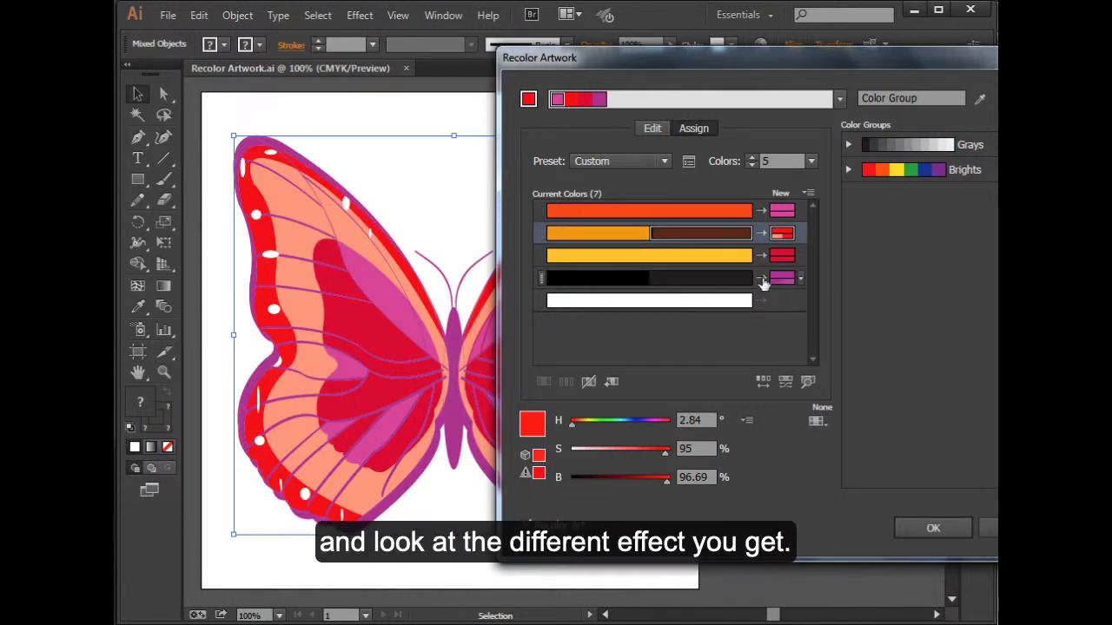
mouse_move(611, 283)
mouse_down()
mouse_move(613, 330)
mouse_move(605, 284)
mouse_move(618, 301)
mouse_up()
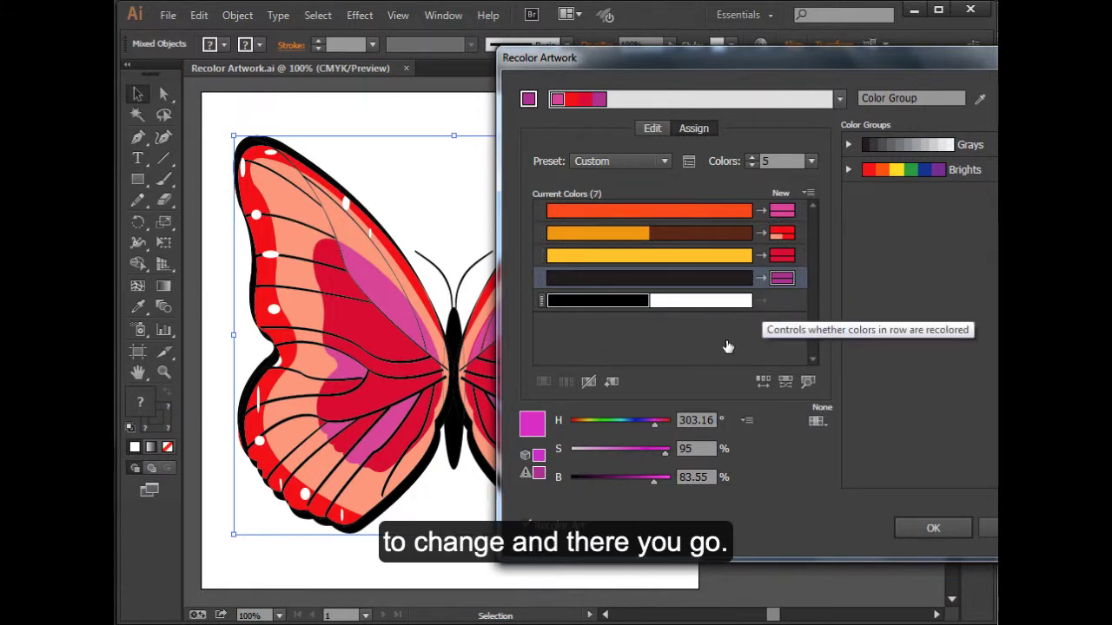
- Reduce the artwork to 2 colors and apply the 2 color job preset with the PANTONE+ CMYK Coated library
click(811, 162)
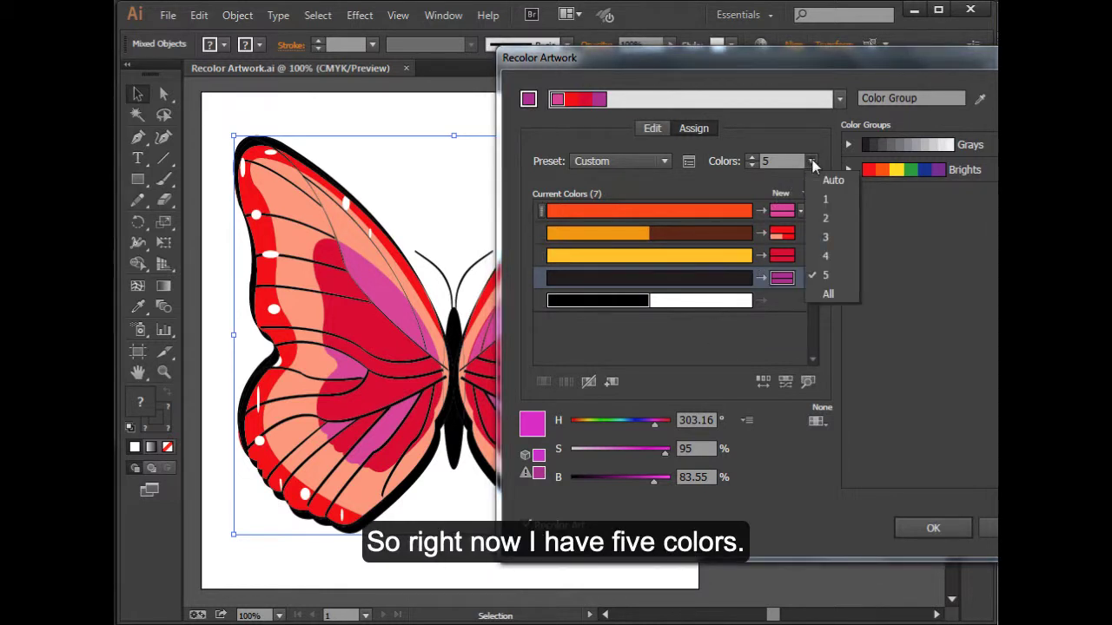
click(825, 218)
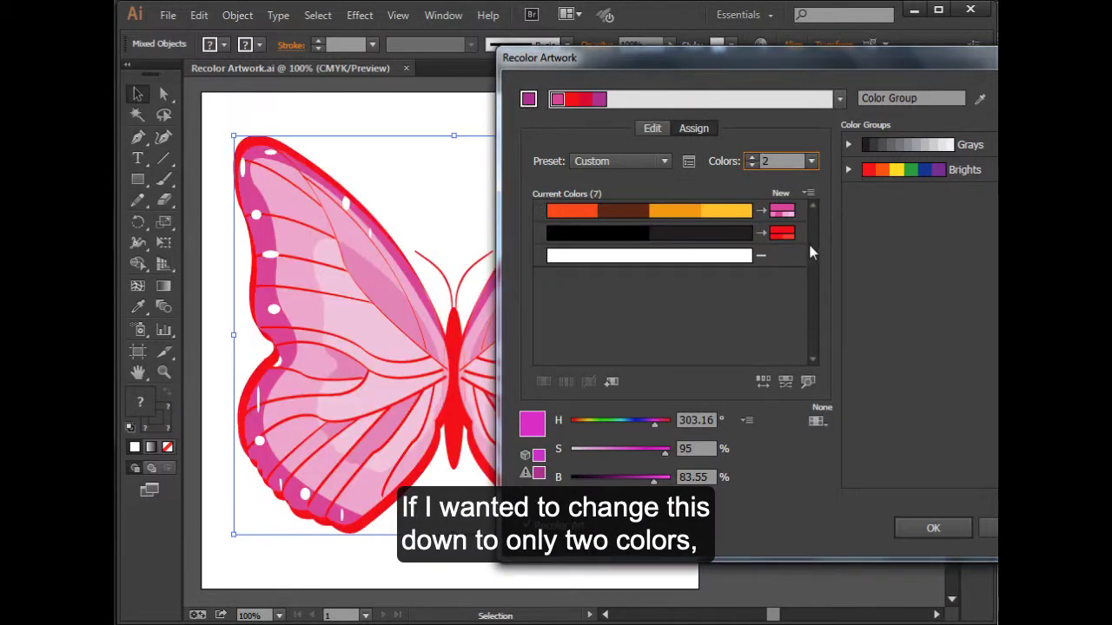
click(665, 162)
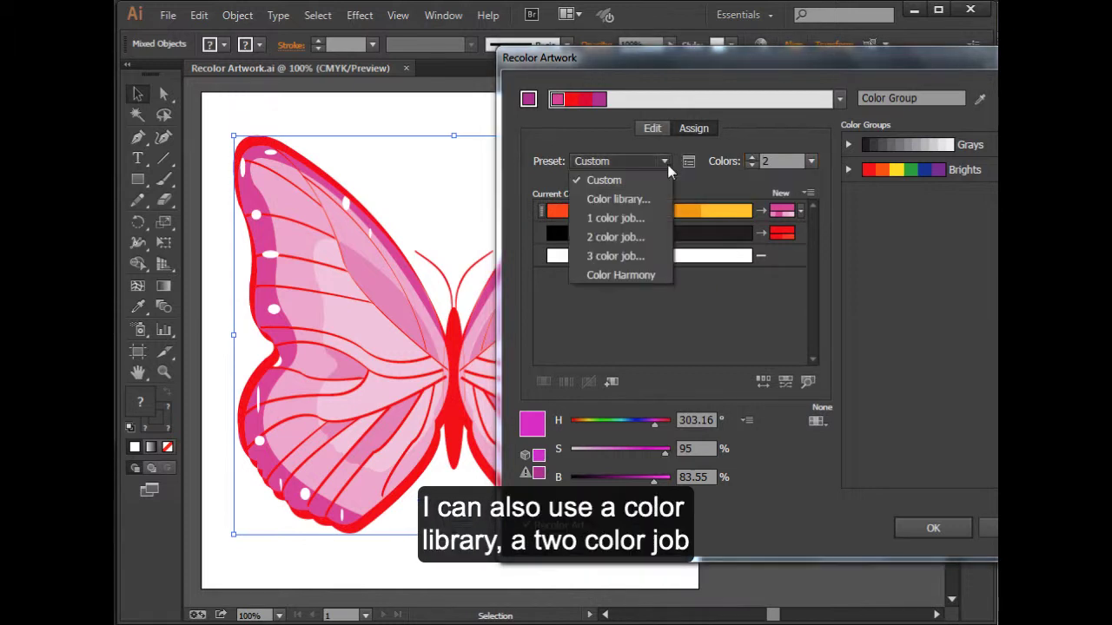
click(635, 238)
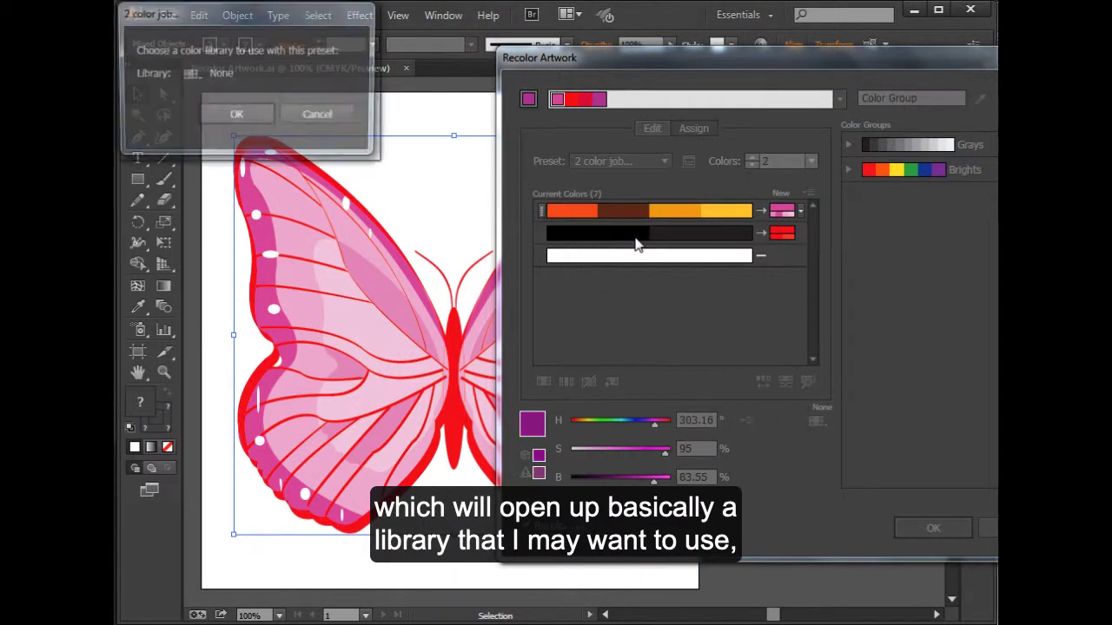
drag(270, 18, 497, 131)
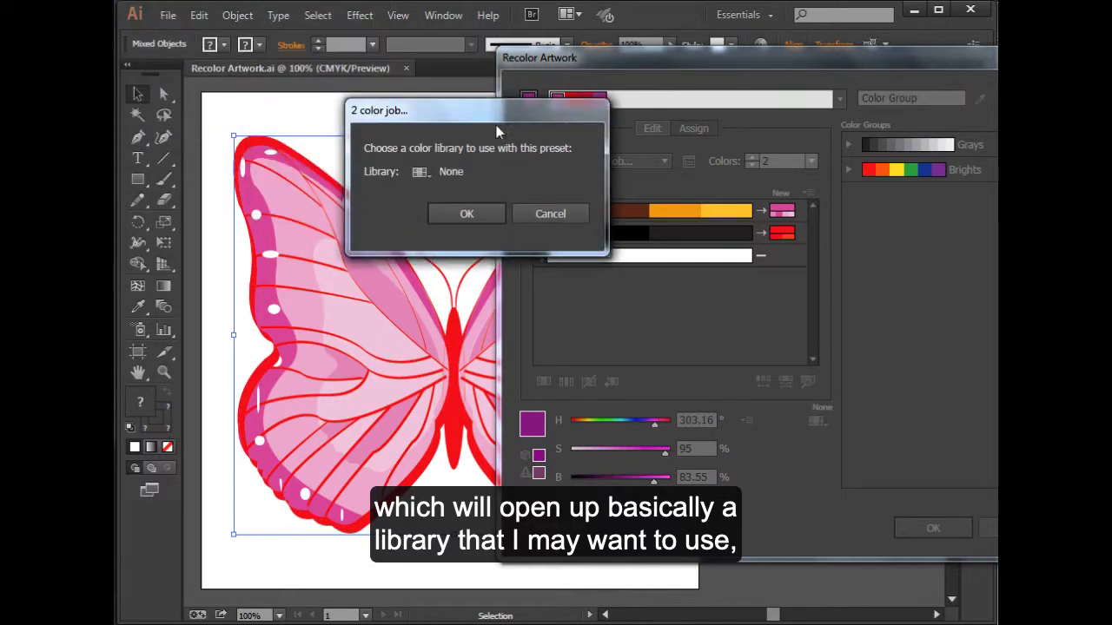
click(430, 175)
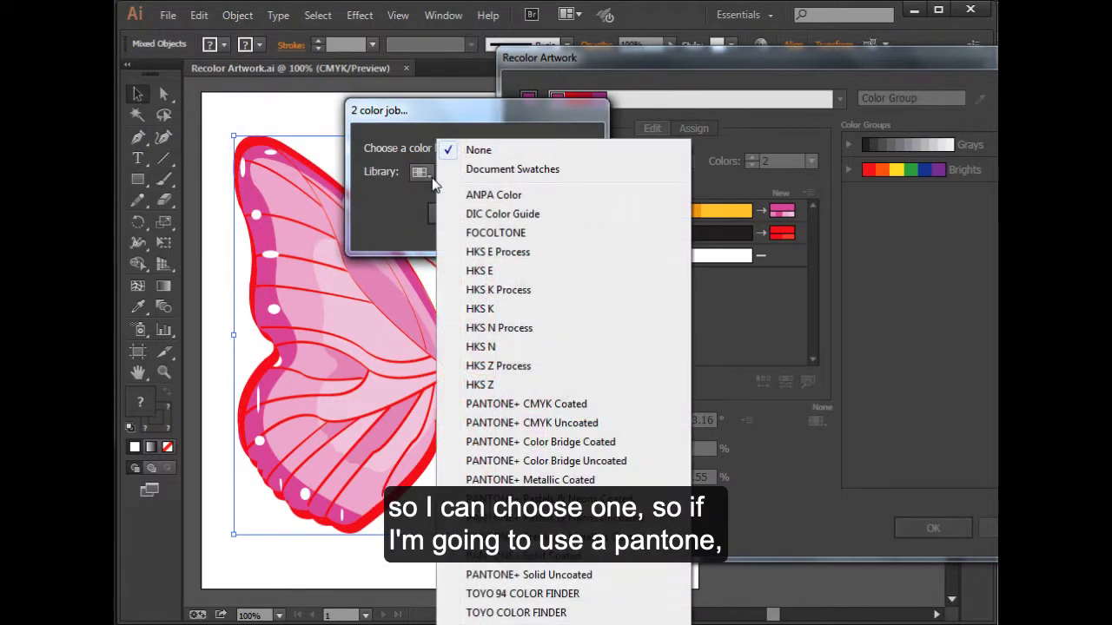
click(537, 404)
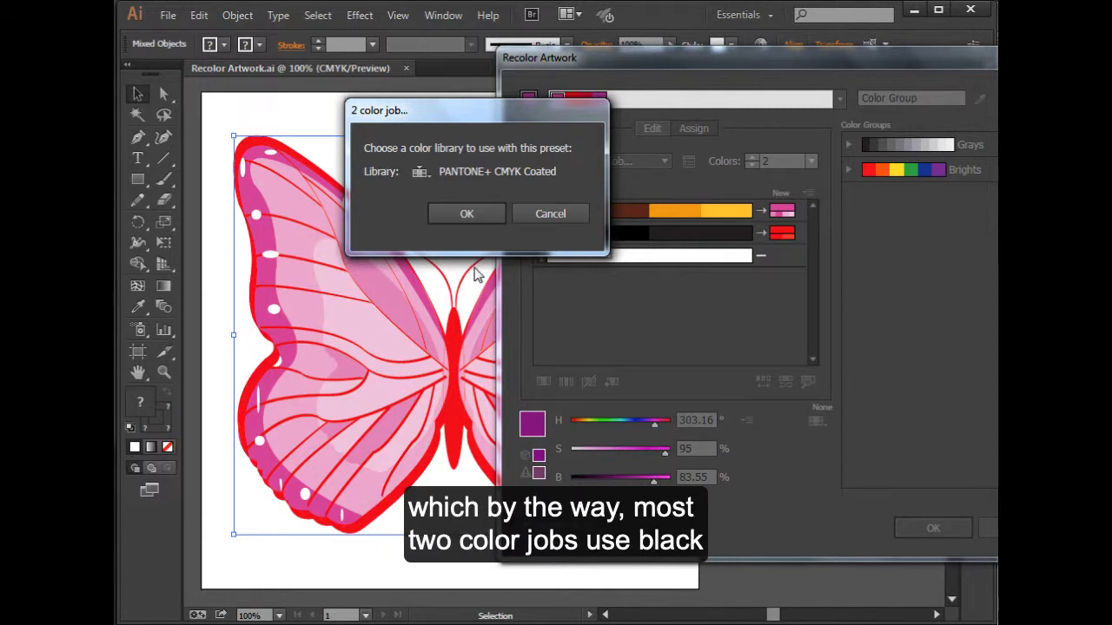
click(449, 217)
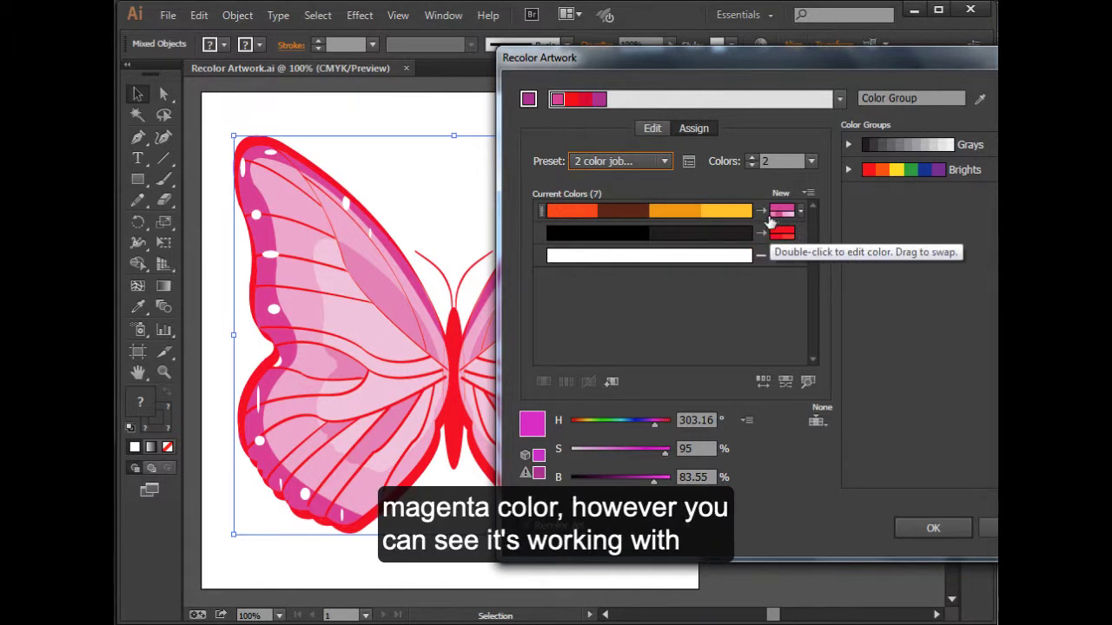
- Check the pink row's colorization method and remove the red replacement color from the black row
click(800, 210)
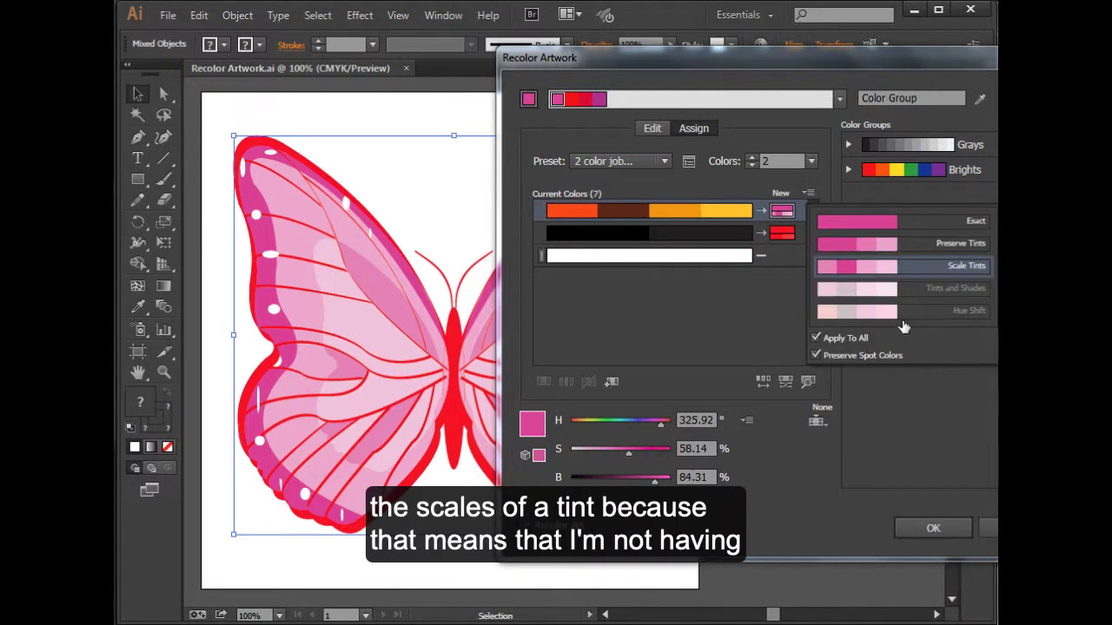
right_click(787, 236)
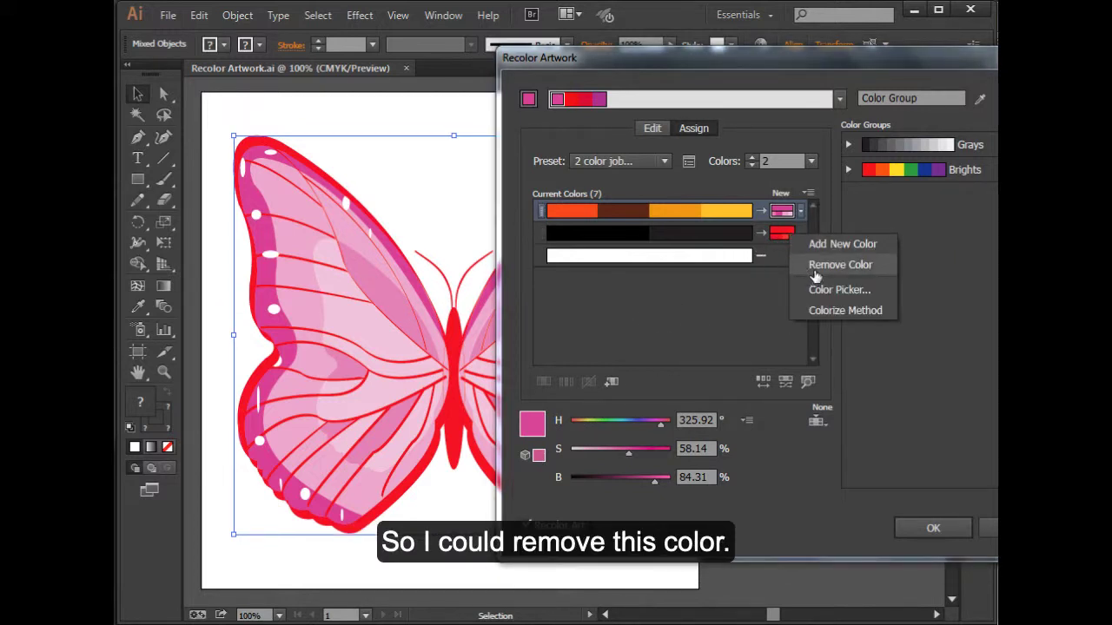
click(812, 266)
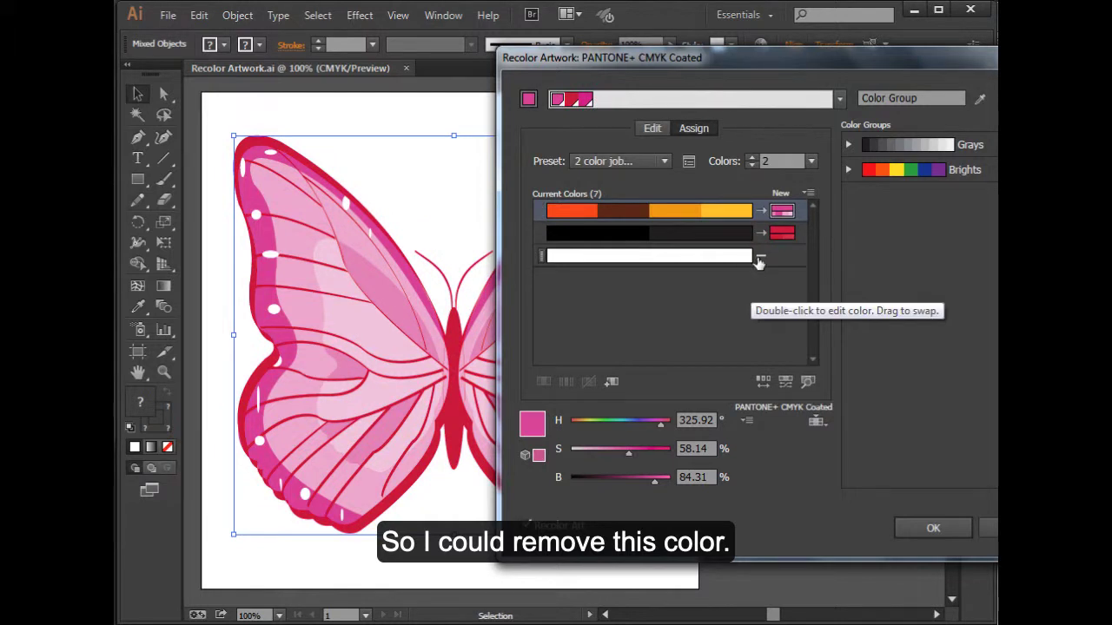
click(786, 234)
right_click(787, 234)
click(821, 269)
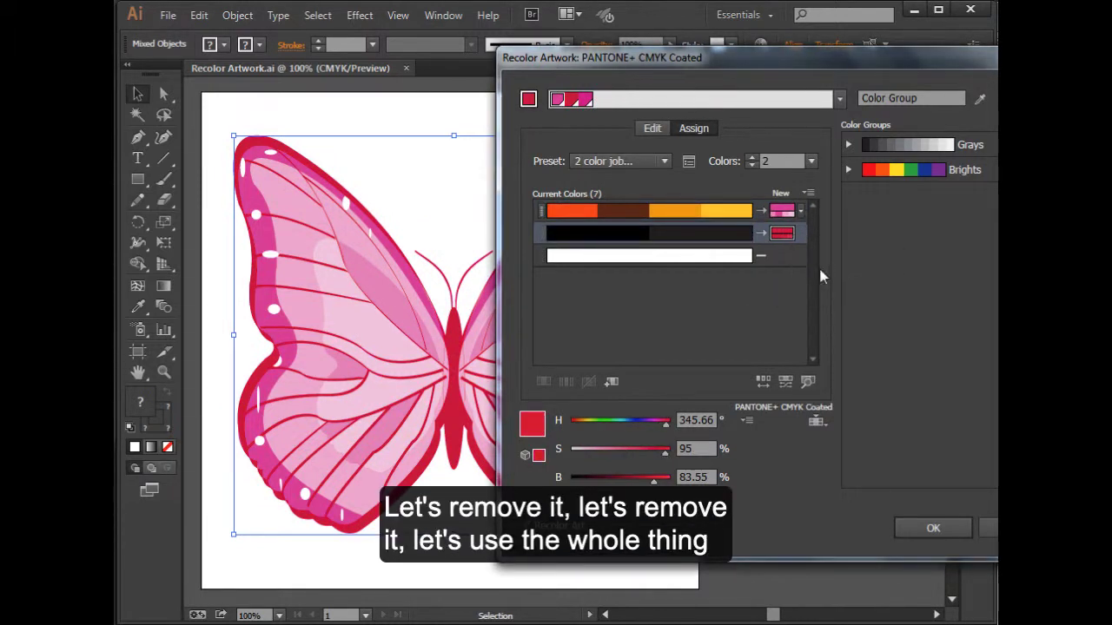
right_click(779, 234)
click(764, 258)
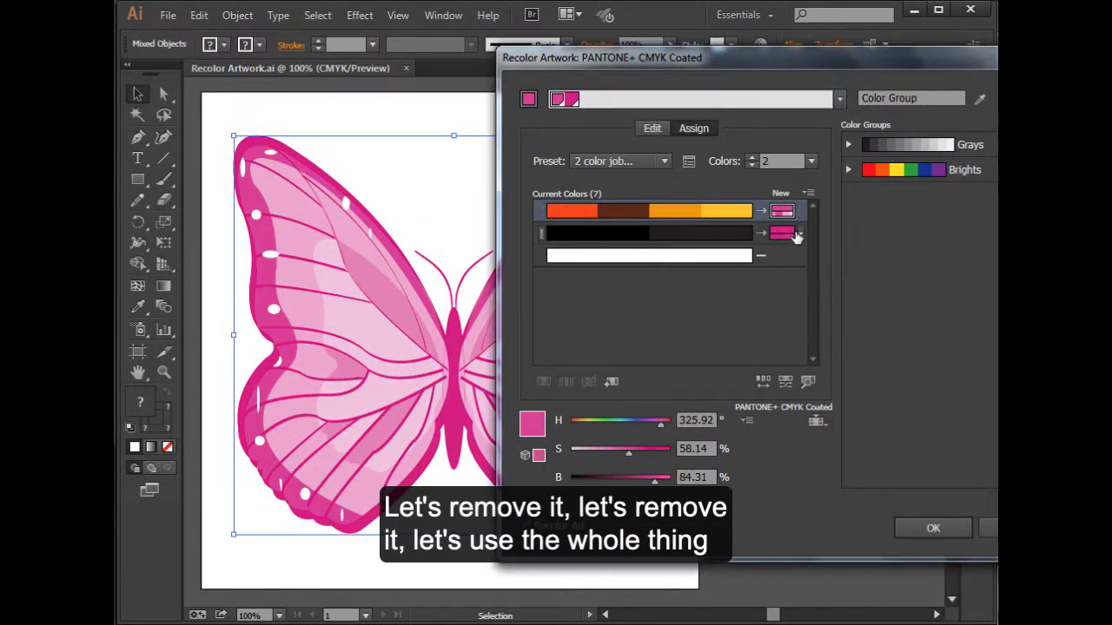
- Remove the magenta replacement color from the black row as well
click(801, 234)
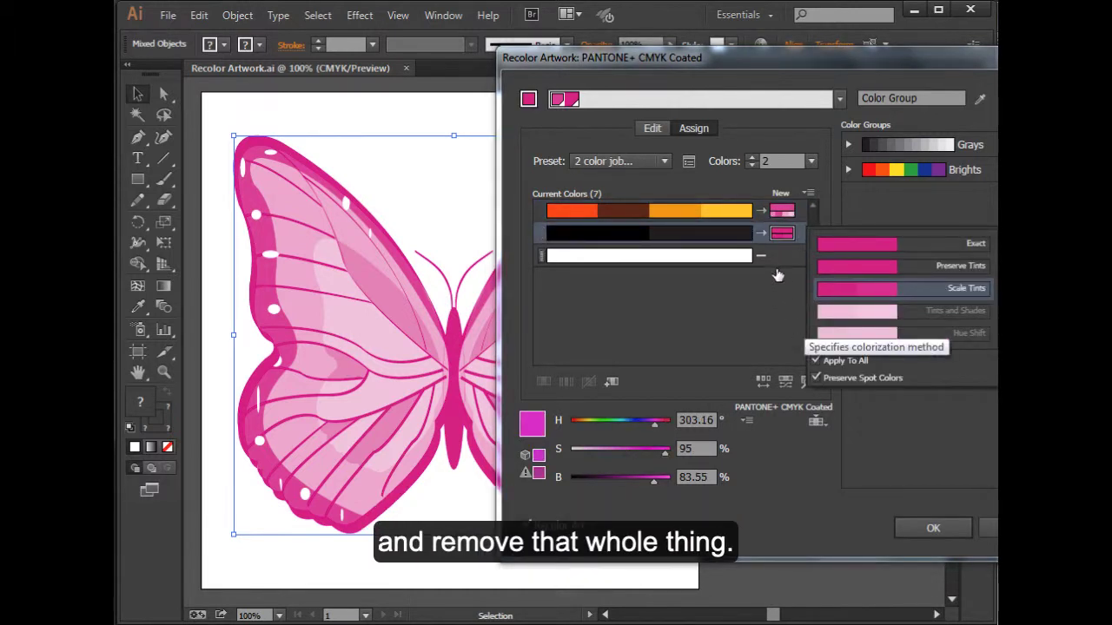
right_click(781, 236)
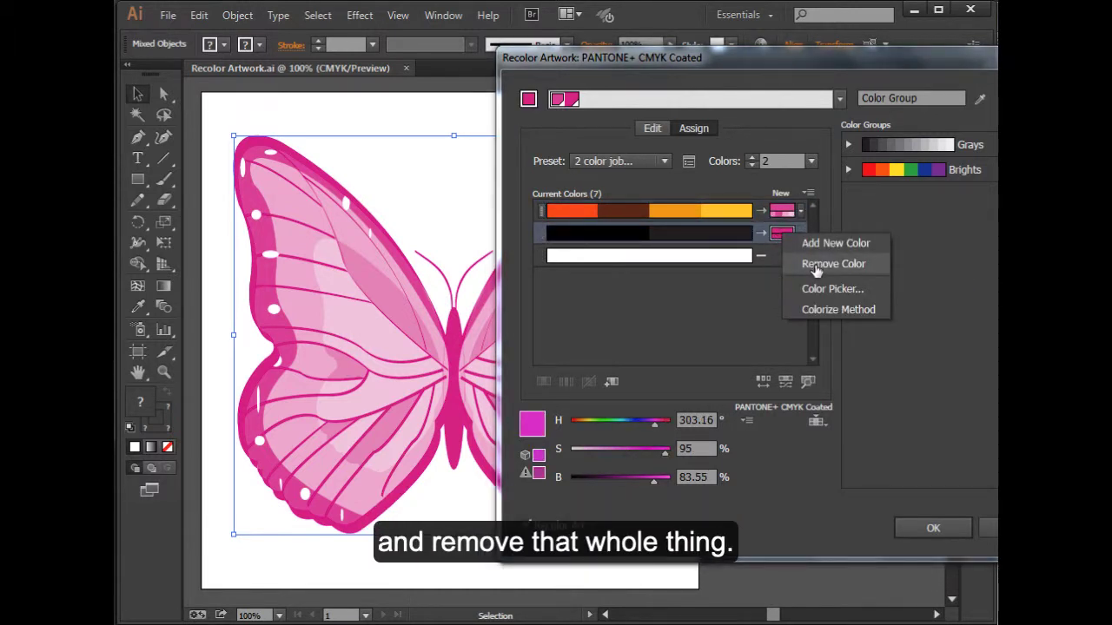
click(804, 264)
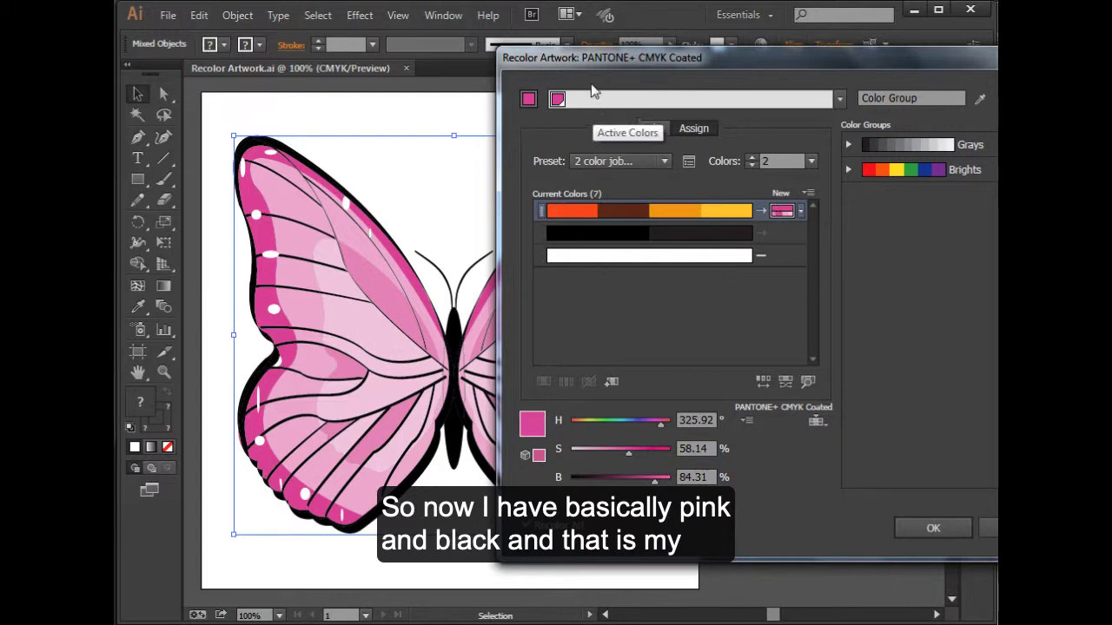
- Apply the recoloring to the butterfly and save the Color Guide's pink as a color group in the swatches
drag(585, 62, 474, 62)
click(802, 535)
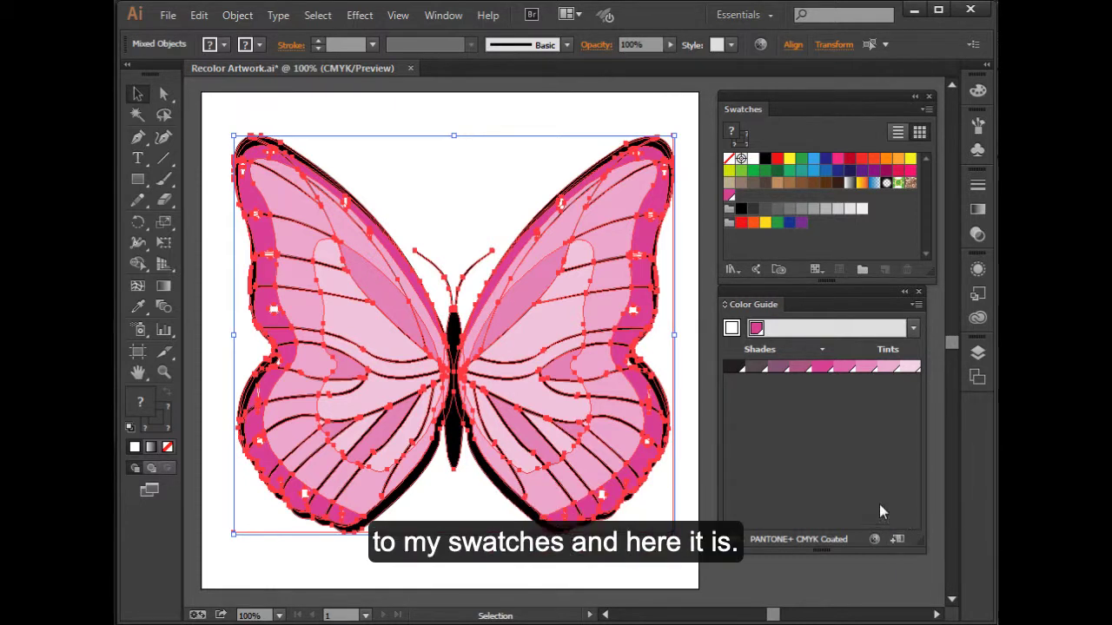
click(896, 539)
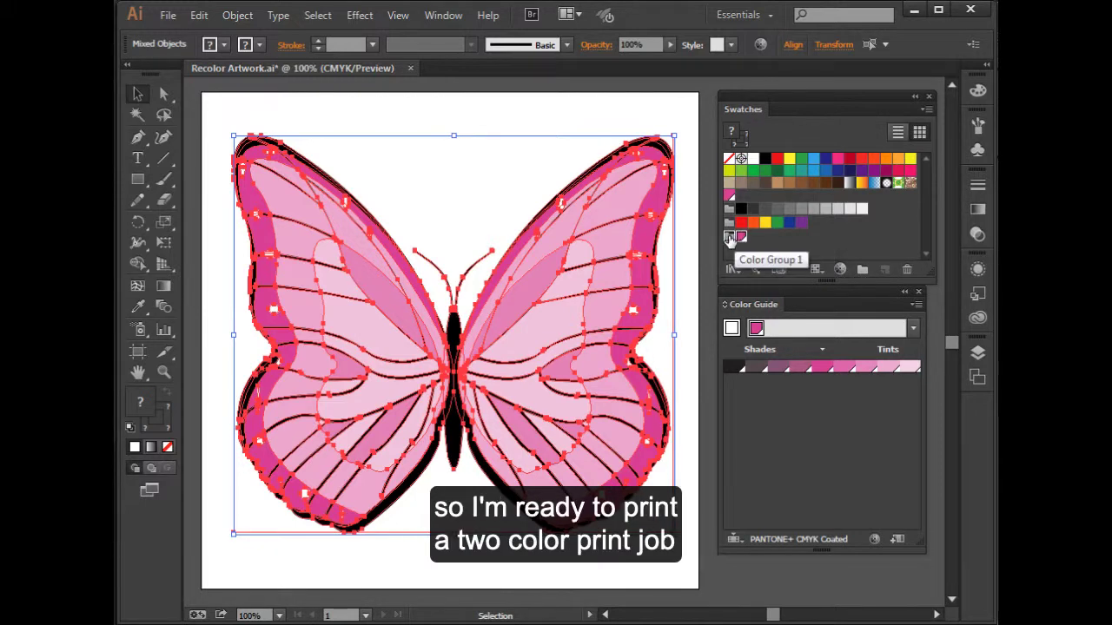
- Deselect the butterfly, view the Edit Colors dialog with nothing selected, and cancel it
click(506, 120)
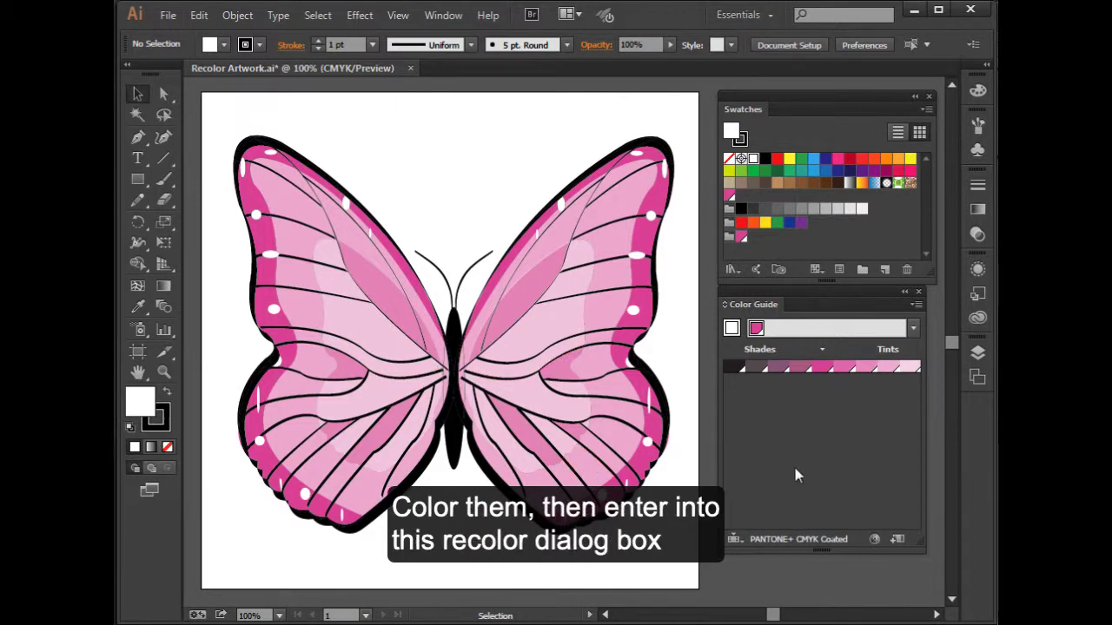
click(878, 538)
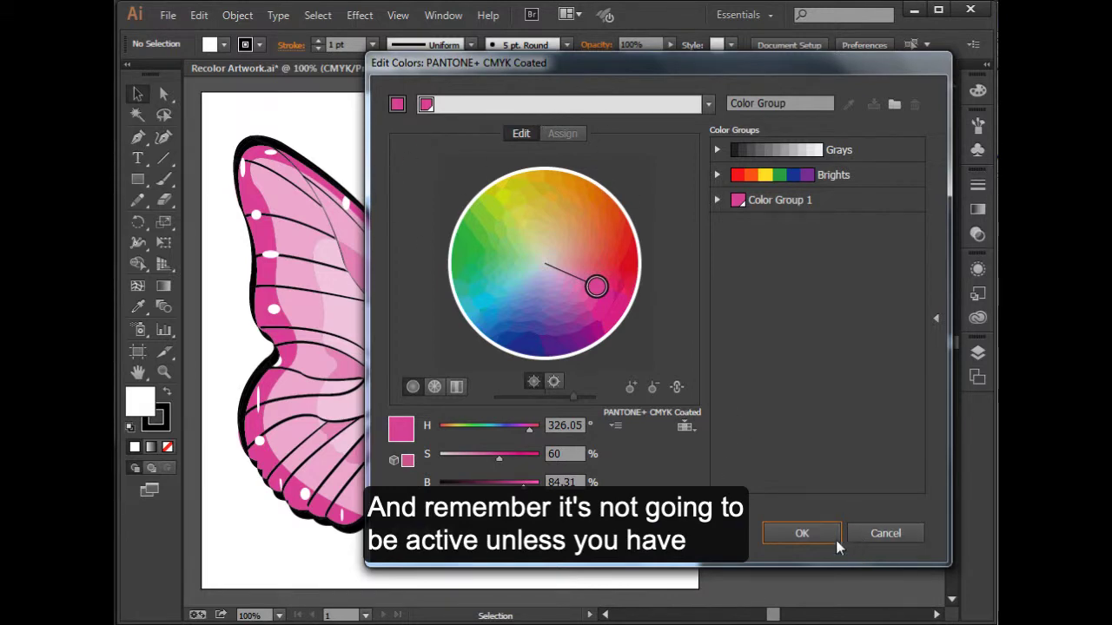
click(875, 532)
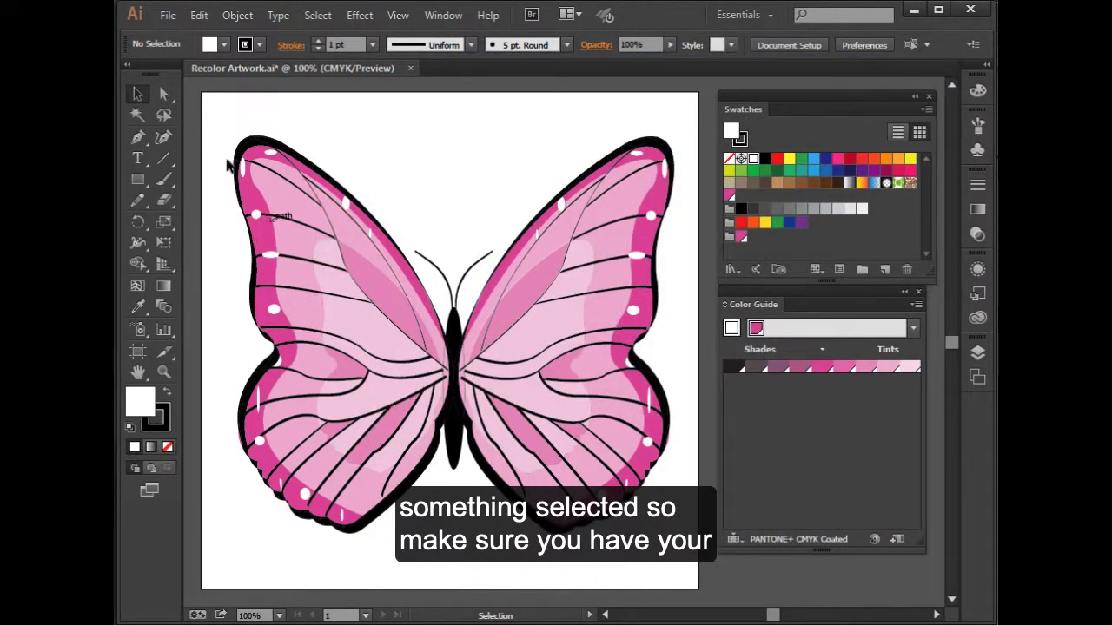
- Select the whole butterfly, view Recolor Artwork in Assign and Edit modes, cancel without recoloring, and deselect the artwork
drag(216, 121, 681, 549)
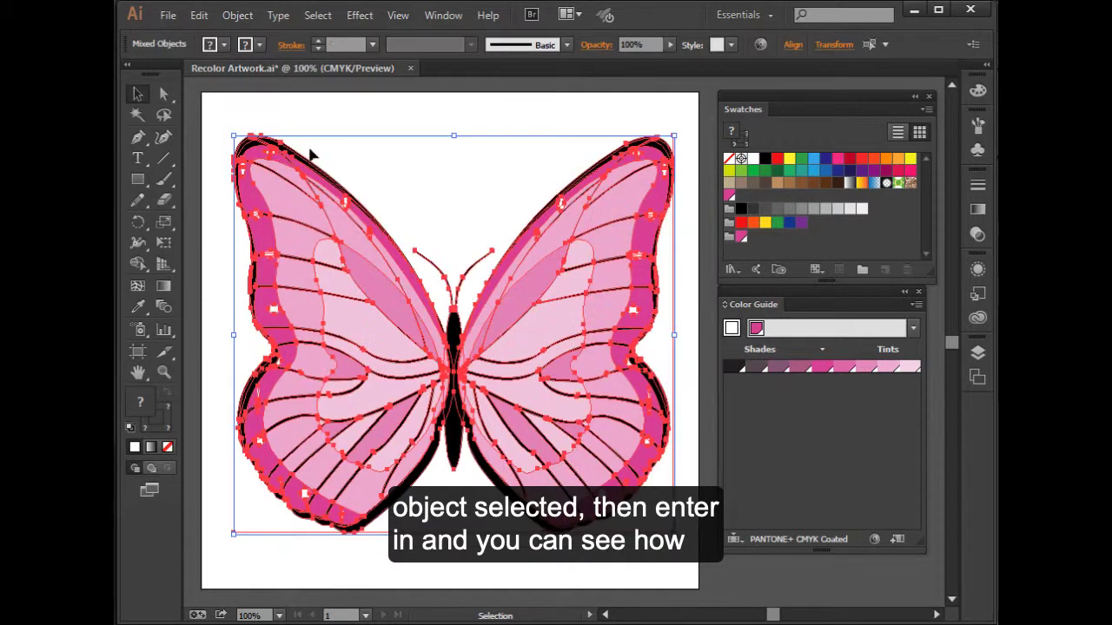
click(875, 539)
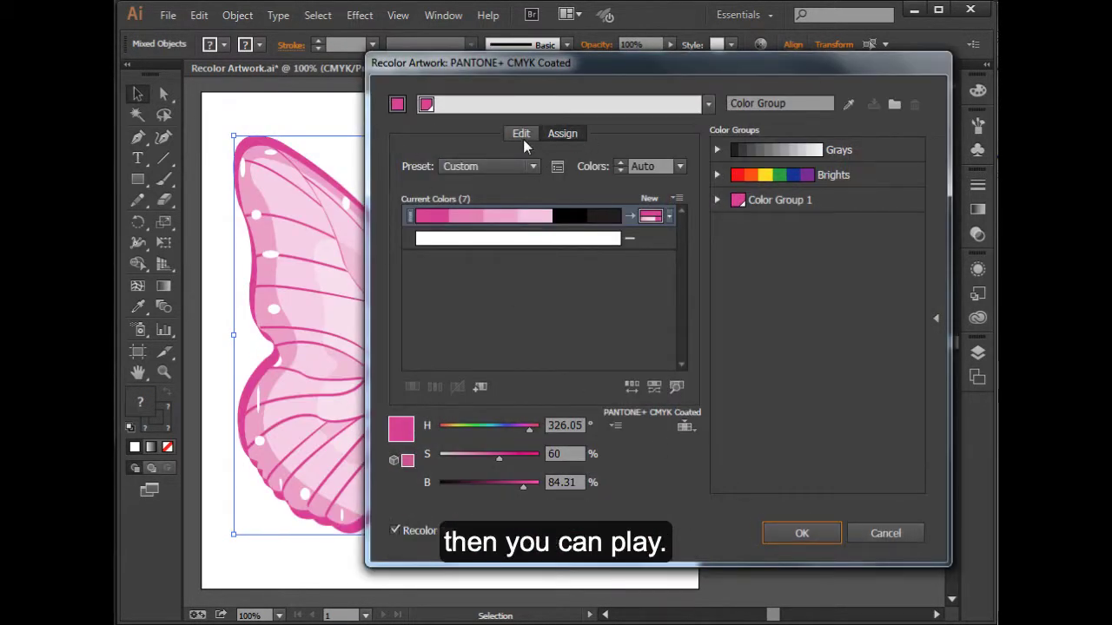
click(524, 133)
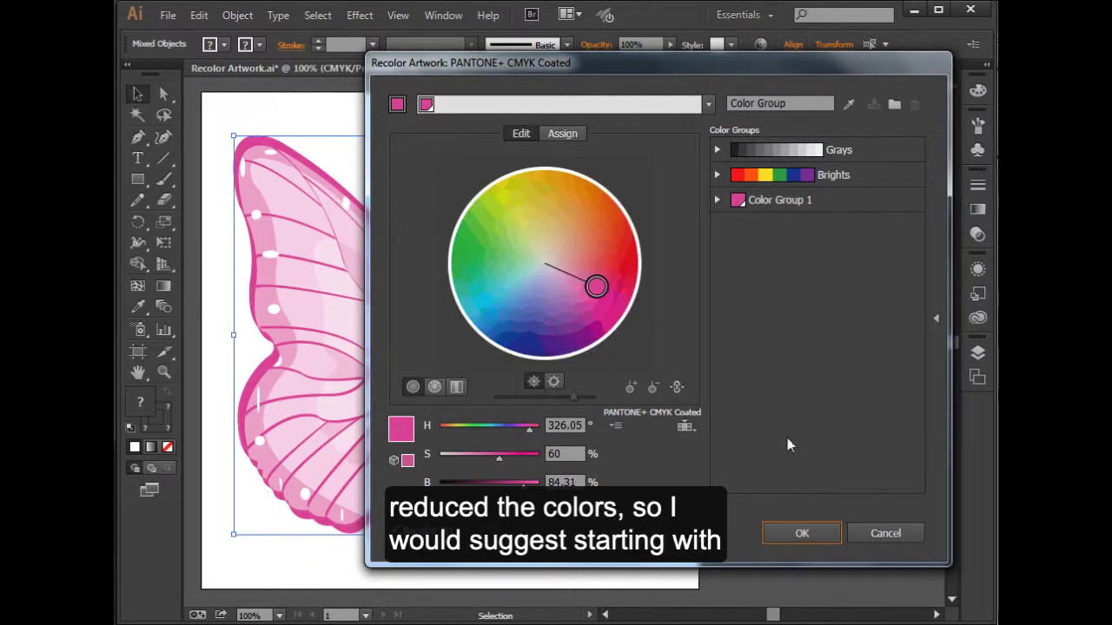
click(877, 532)
key(ctrl+shift+a)
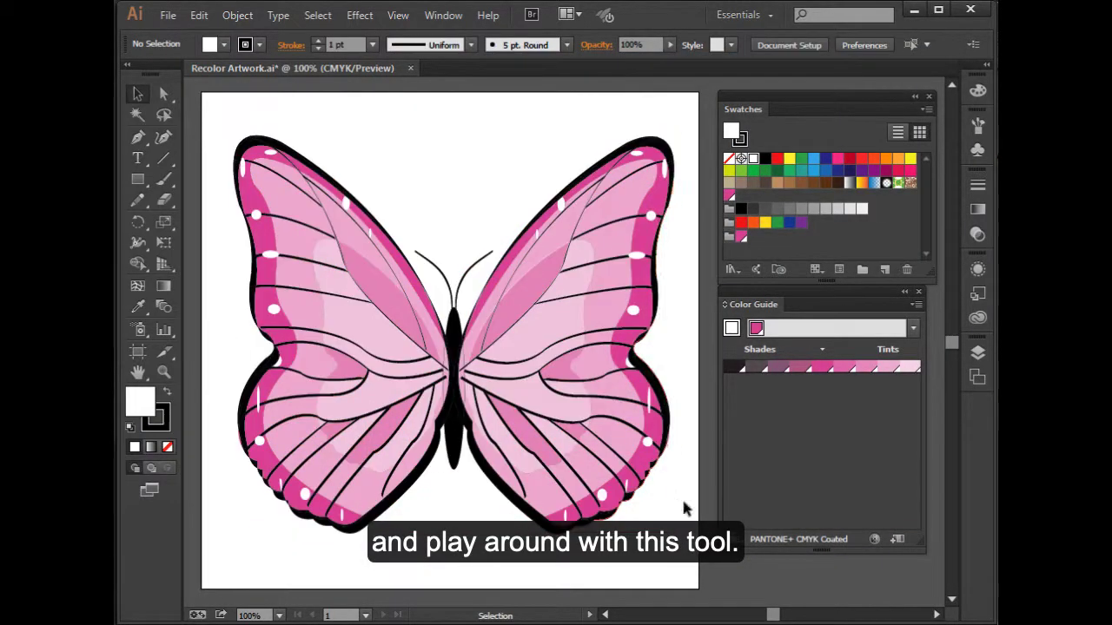